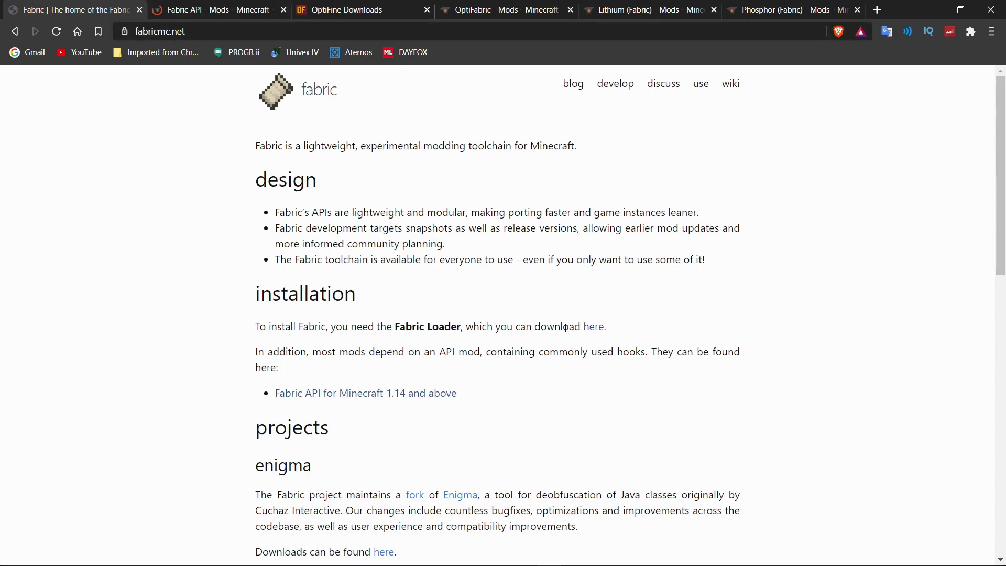
# Download the universal JAR version of the Fabric installer from the Fabric website
pyautogui.click(590, 327)
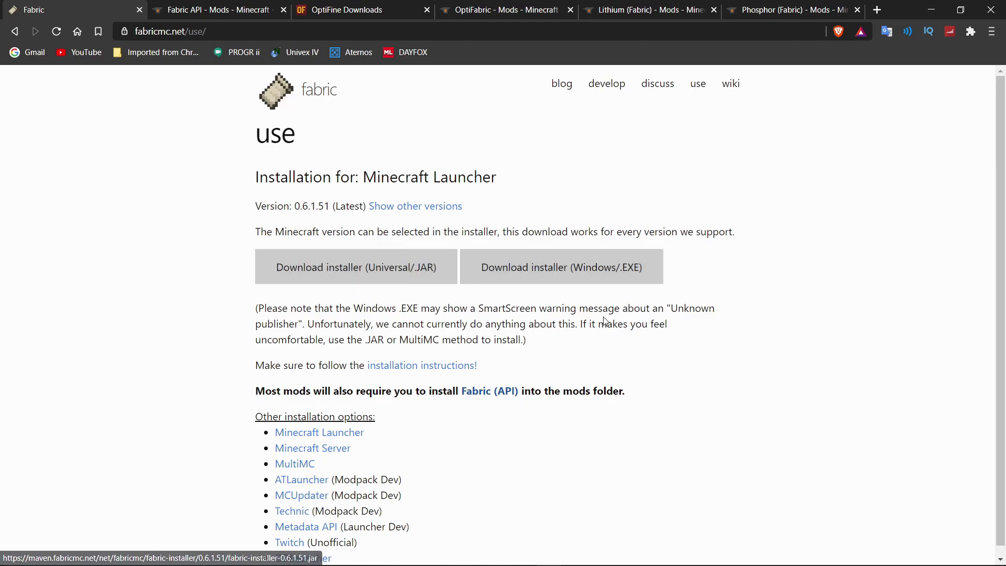
pyautogui.scroll(-1, 576, 430)
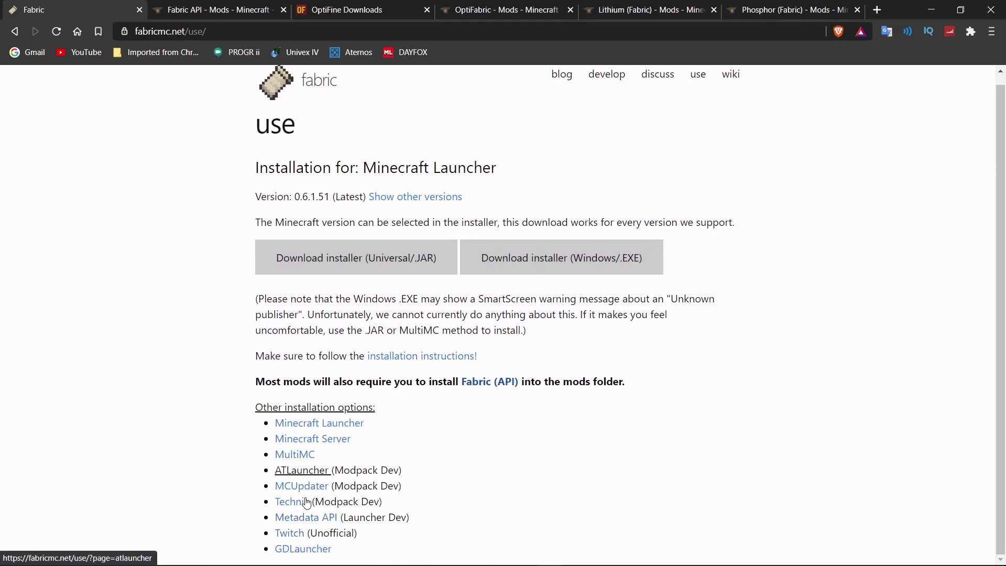
pyautogui.scroll(1, 608, 412)
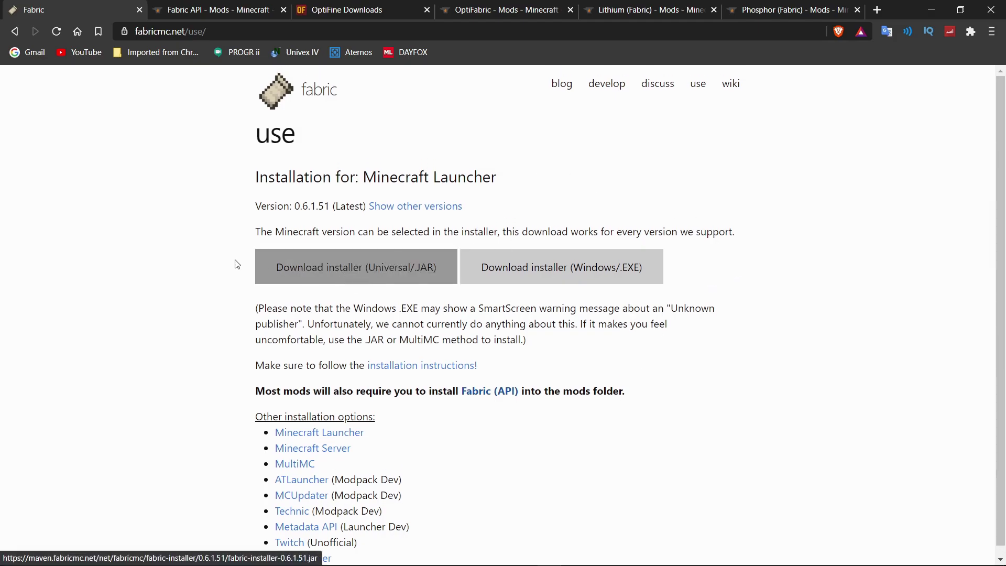
pyautogui.press('Return')
# Download Fabric API 0.24.1 build 412 for Minecraft 1.16.3 from CurseForge and save it in the Descargas folder
pyautogui.click(217, 5)
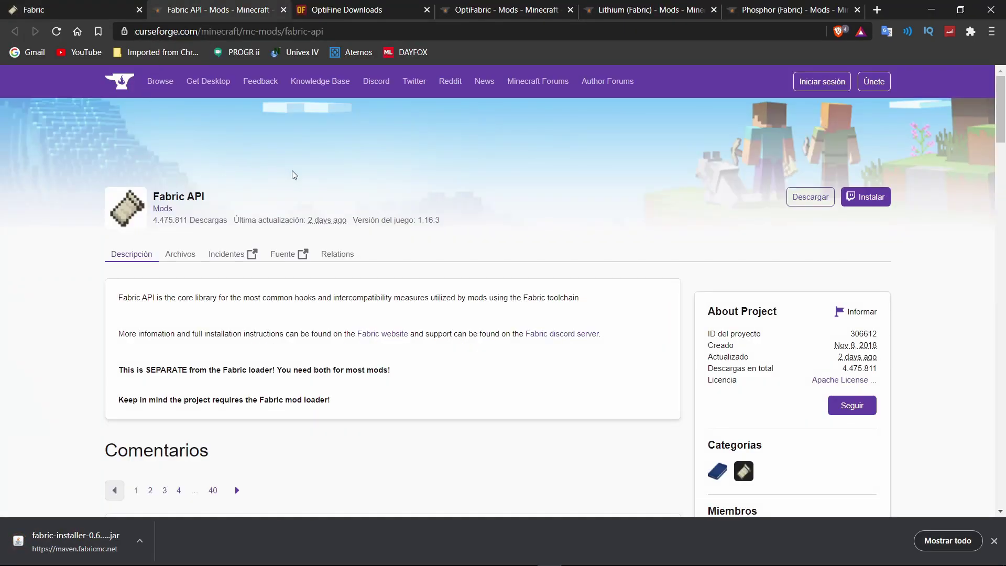
pyautogui.click(180, 257)
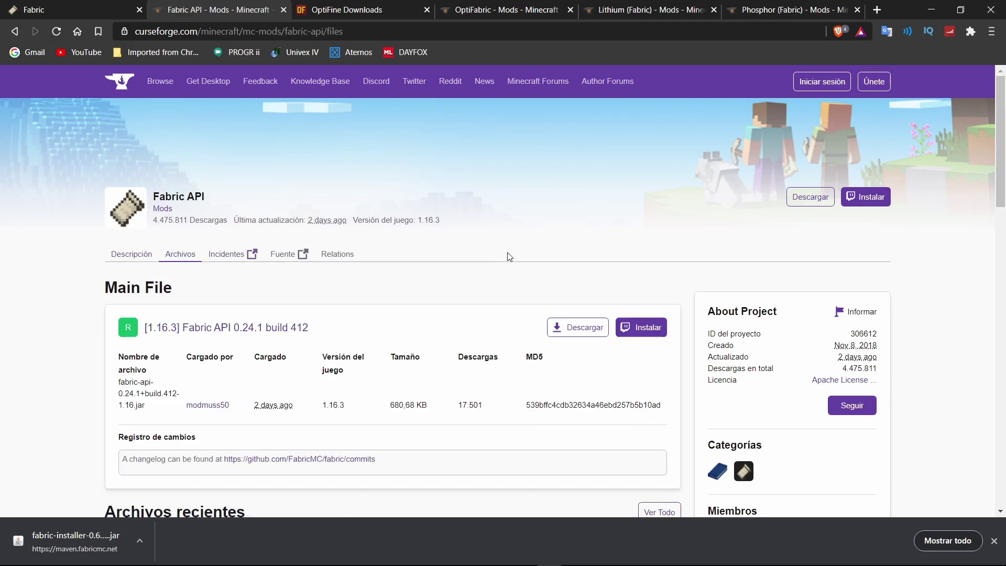
pyautogui.scroll(-6, 503, 257)
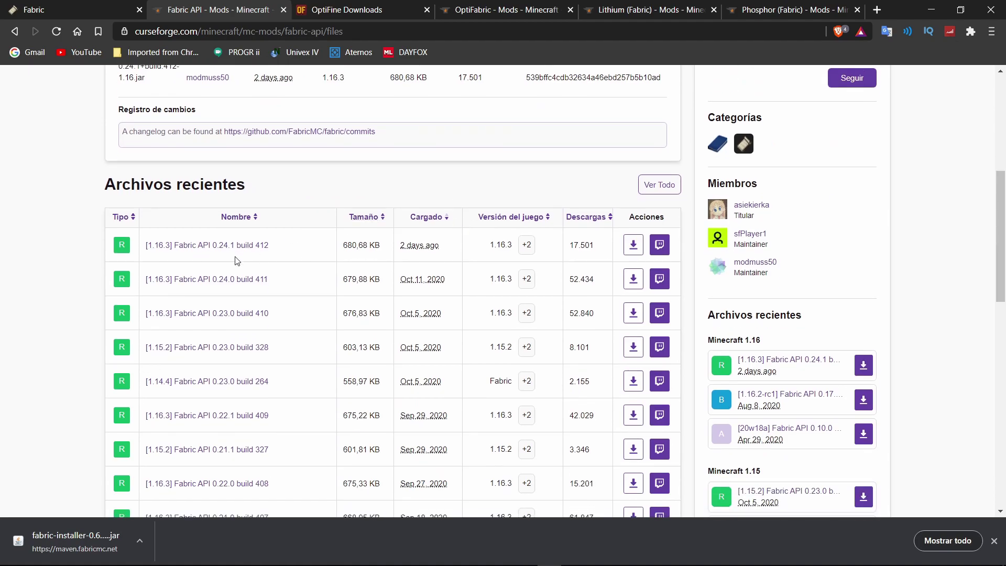
pyautogui.click(629, 250)
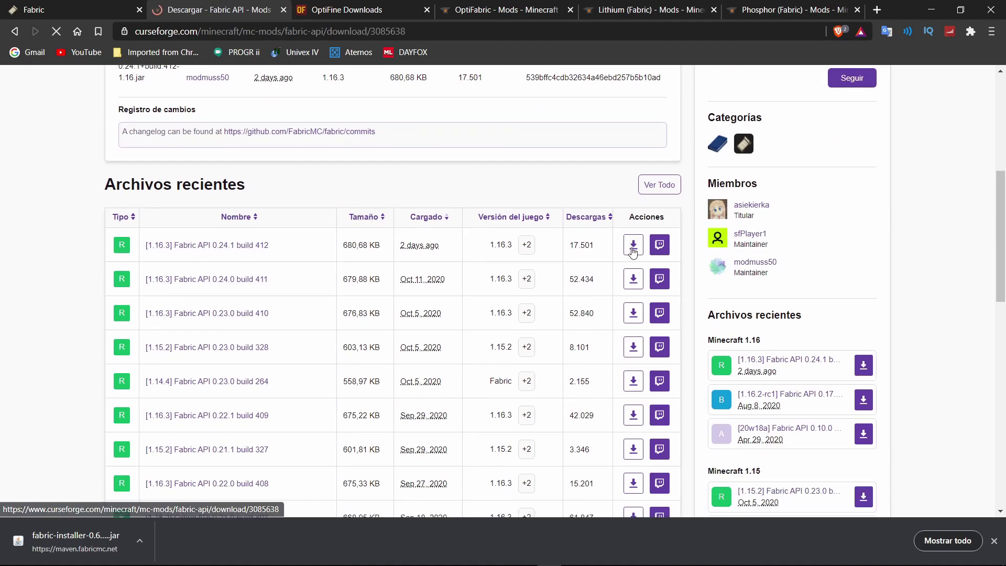
pyautogui.click(771, 293)
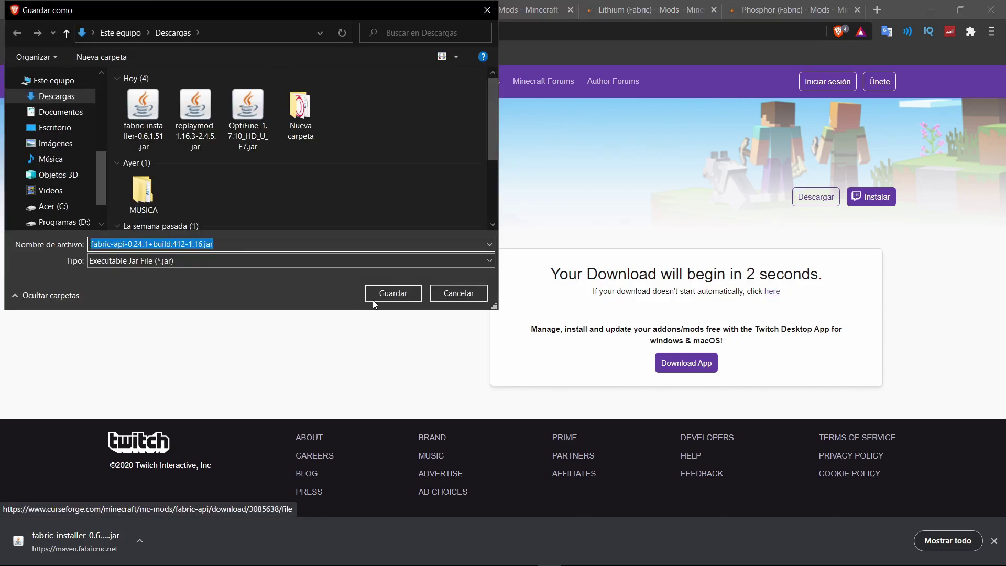
pyautogui.click(372, 297)
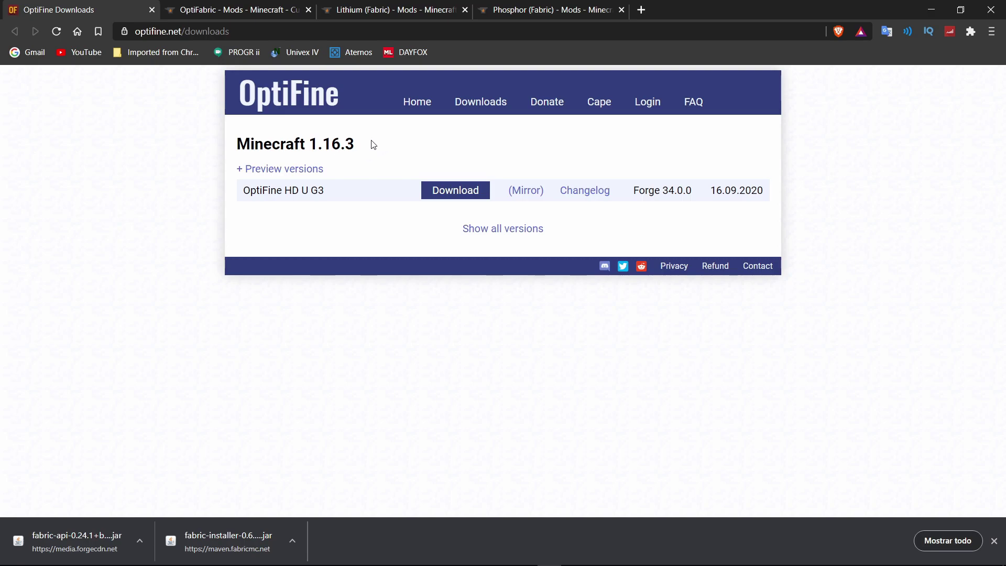
# Show all OptiFine versions and expand the preview versions for Minecraft 1.16.3
pyautogui.click(485, 232)
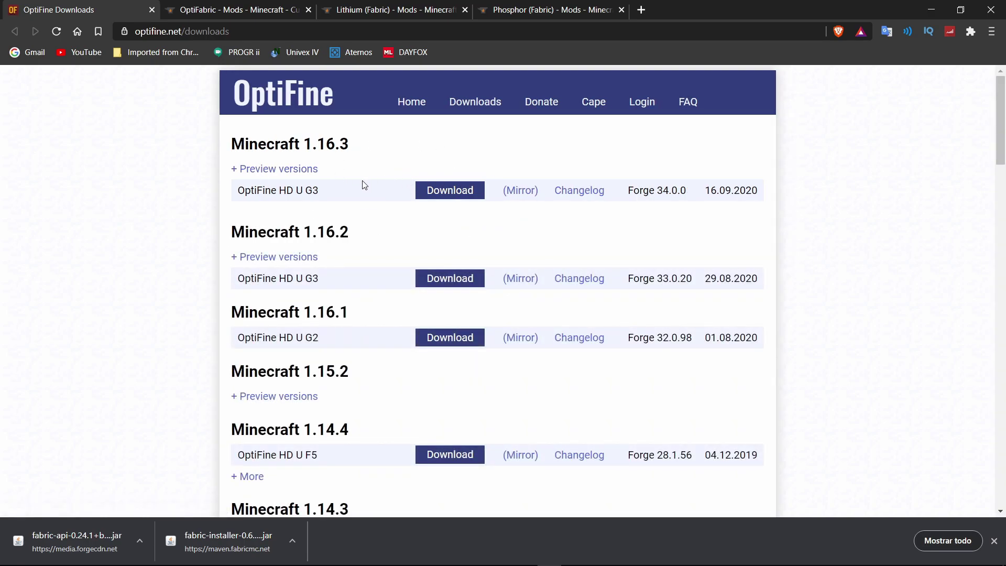
pyautogui.scroll(-10, 375, 258)
pyautogui.scroll(10, 371, 248)
pyautogui.click(296, 169)
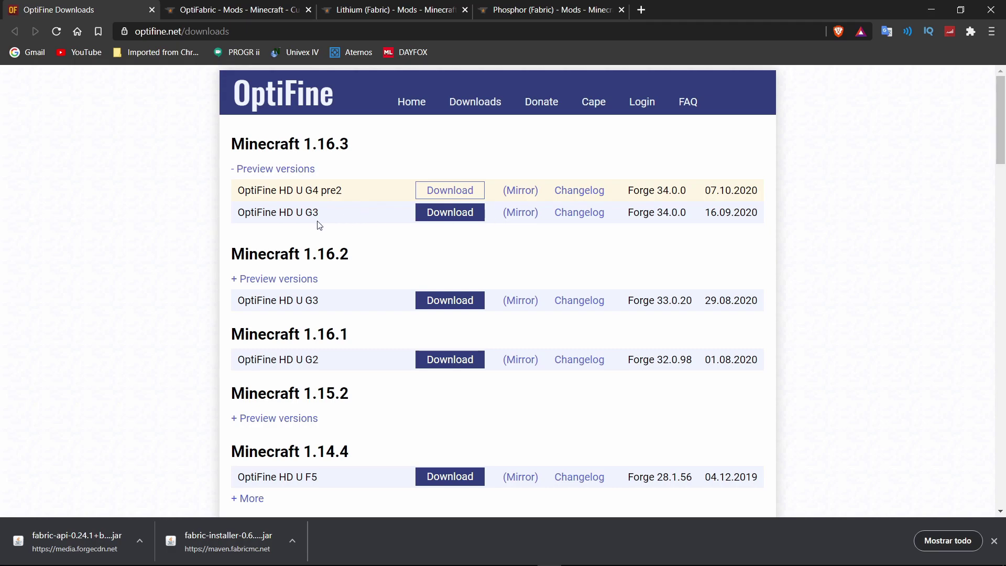
# Download OptiFine HD U G3 for Minecraft 1.16.3 through its mirror link and close the OptiFine page
pyautogui.click(527, 214)
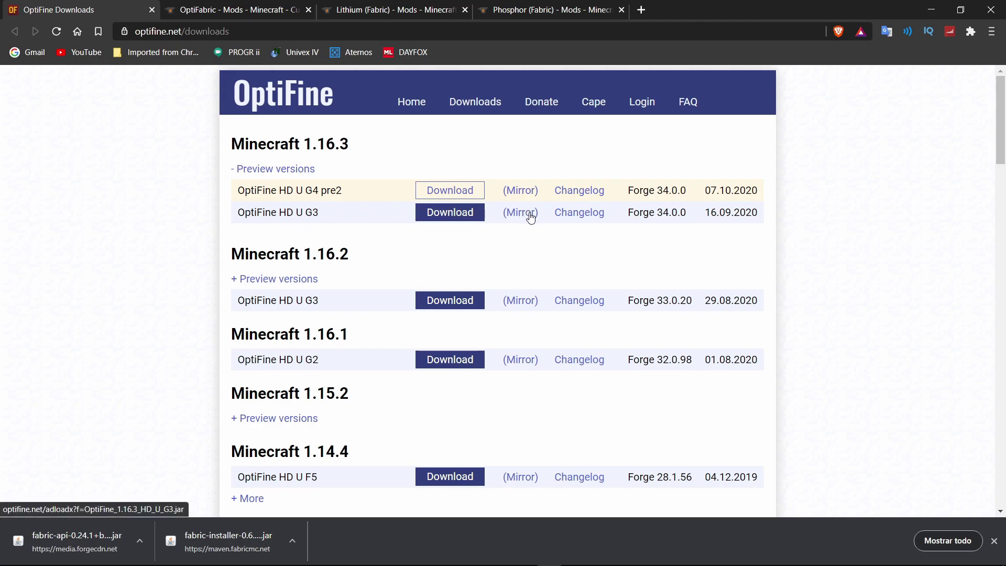
pyautogui.click(521, 197)
pyautogui.click(407, 299)
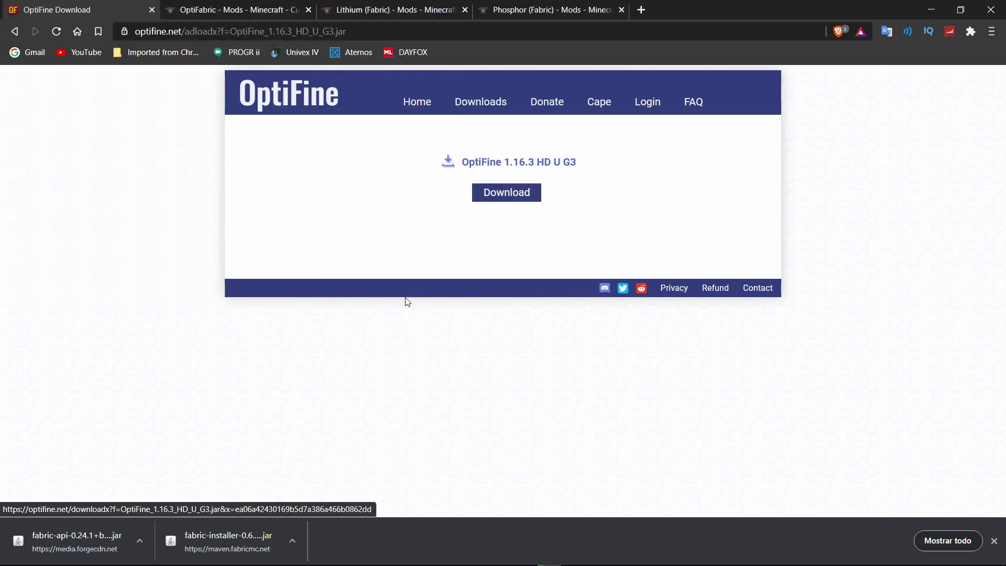
pyautogui.click(151, 10)
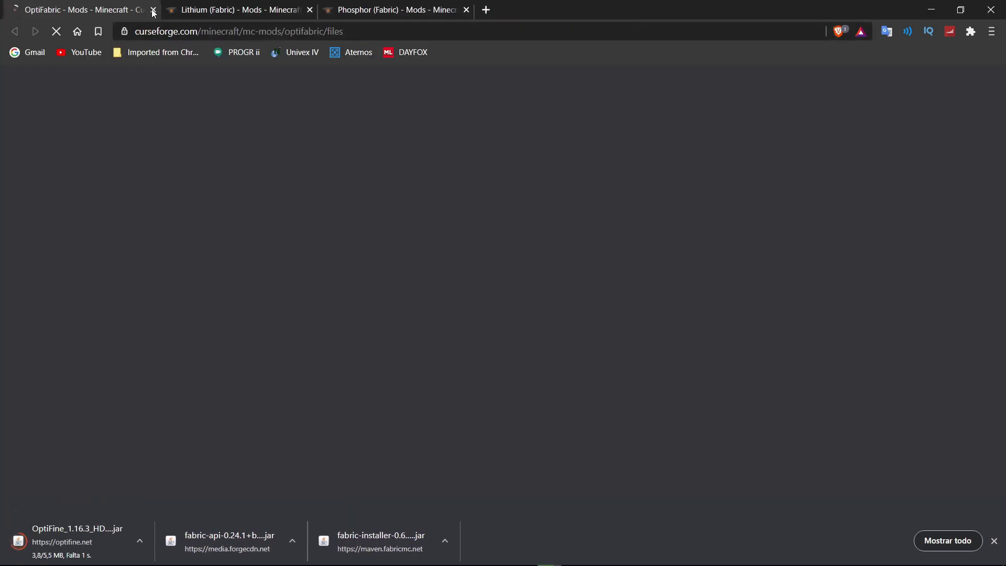
# Download OptiFabric-v1.6.4 from its recent files on CurseForge, save it, and close its page
pyautogui.scroll(-3, 479, 225)
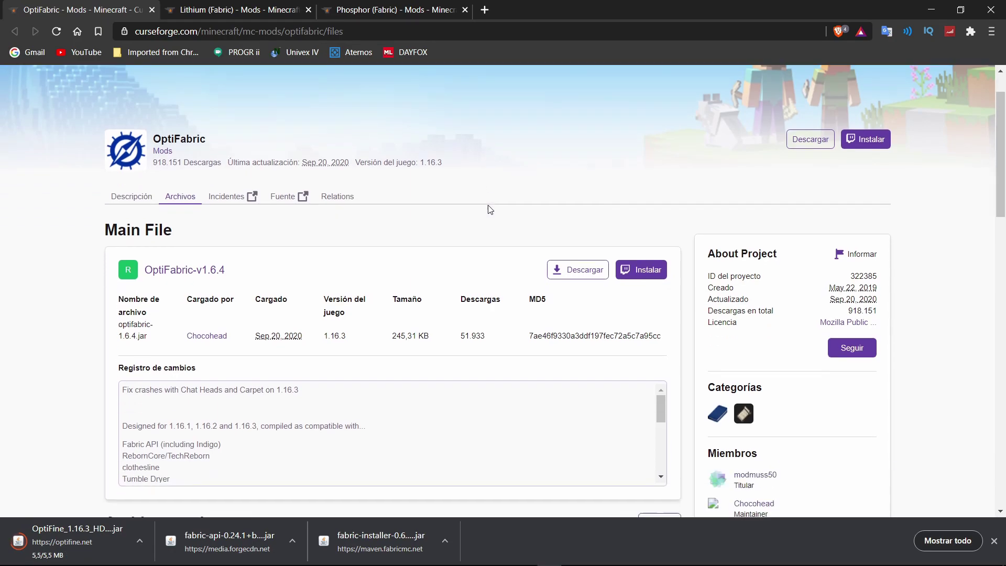
pyautogui.scroll(3, 469, 241)
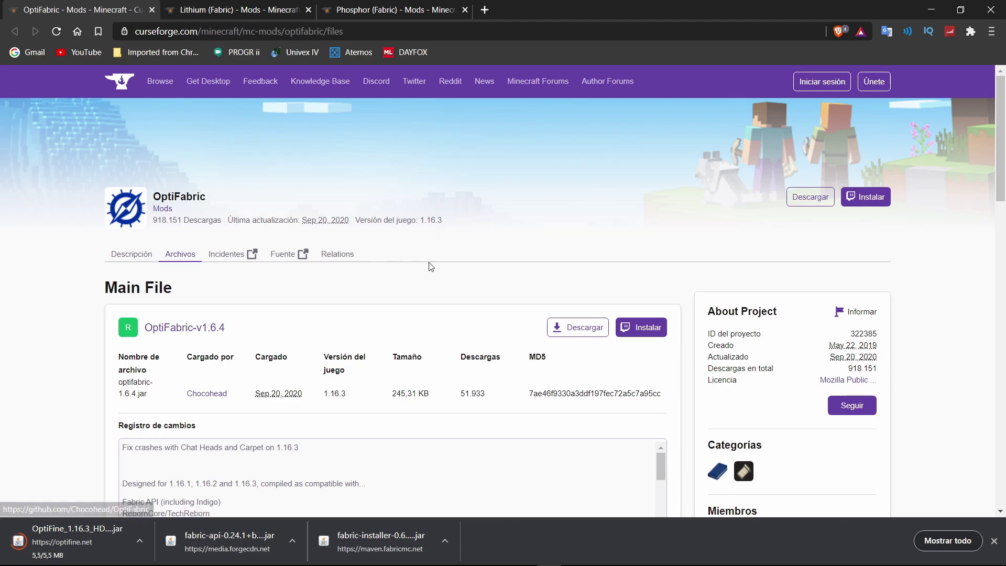
pyautogui.scroll(-7, 451, 220)
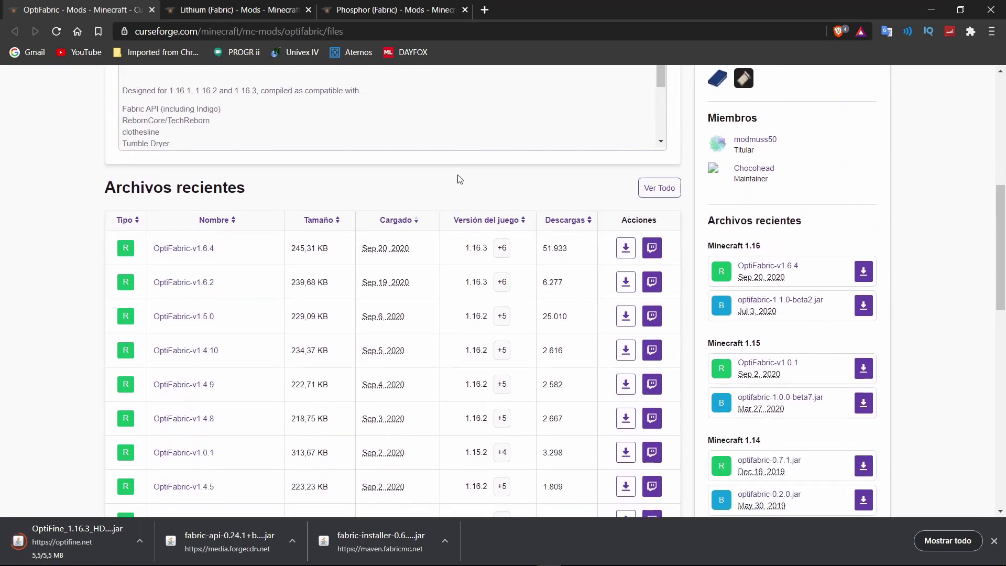
pyautogui.click(623, 246)
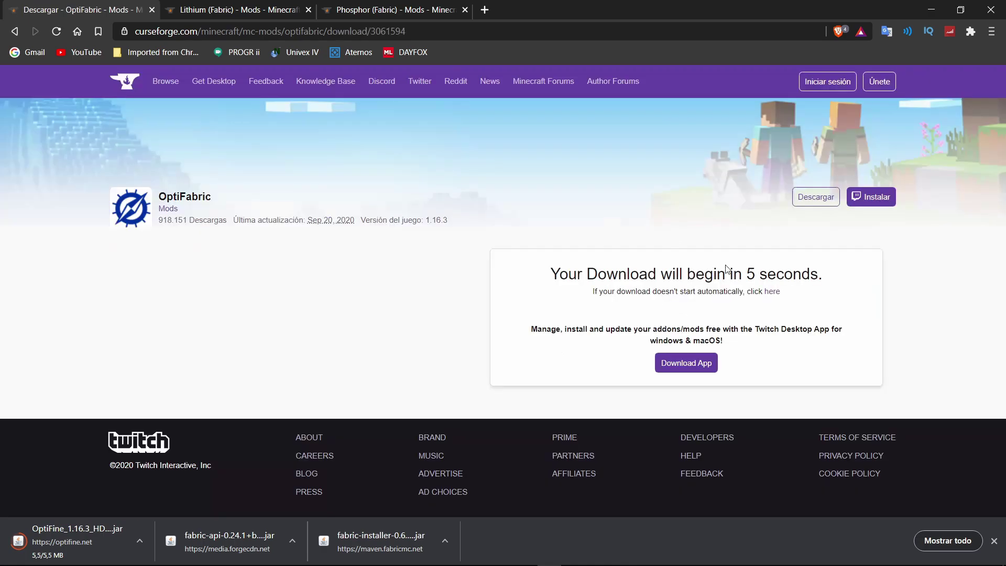
pyautogui.click(772, 291)
pyautogui.click(373, 291)
pyautogui.click(150, 11)
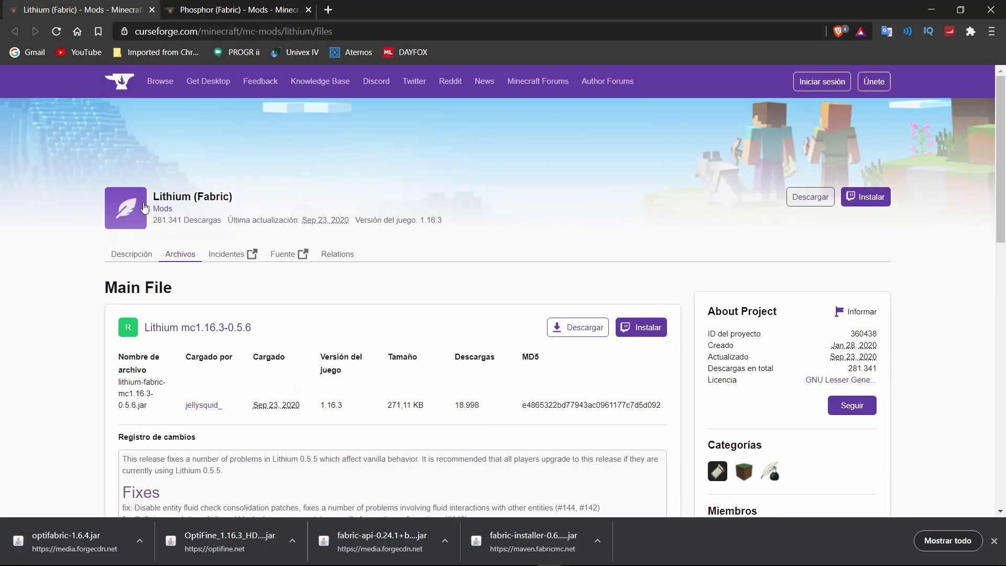
# Examine the file pages of the Lithium (Fabric) and Phosphor (Fabric) mods, including their supported game versions
pyautogui.click(209, 9)
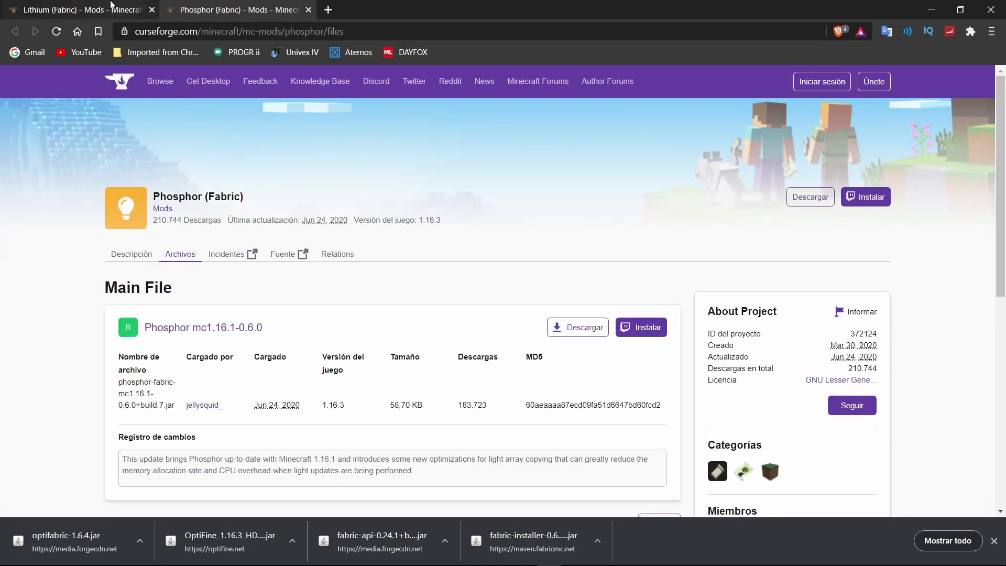
pyautogui.click(112, 7)
pyautogui.scroll(-6, 36, 223)
pyautogui.scroll(6, 35, 227)
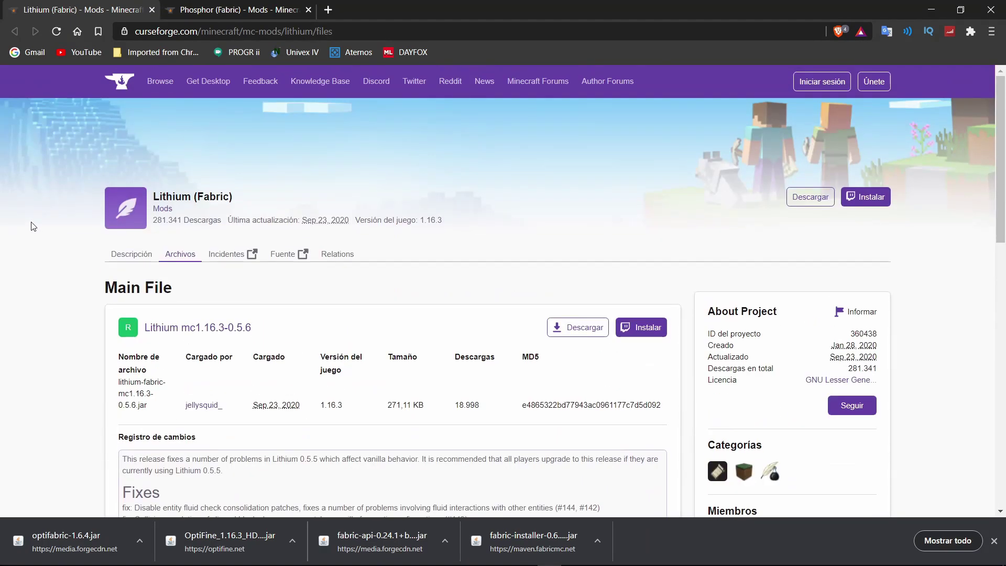
pyautogui.scroll(-4, 33, 226)
pyautogui.scroll(4, 33, 226)
pyautogui.scroll(-1, 33, 226)
pyautogui.scroll(1, 100, 130)
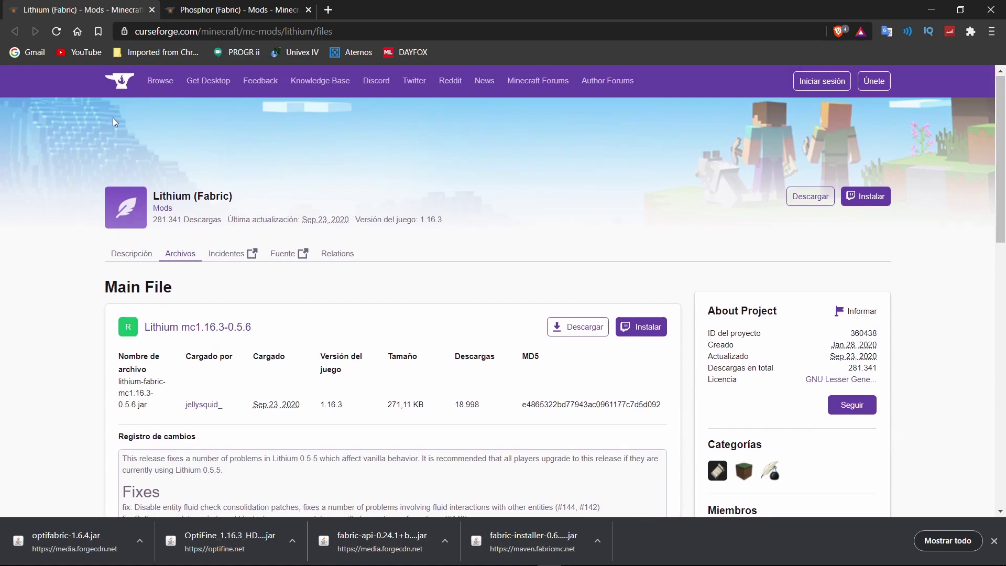
pyautogui.click(214, 4)
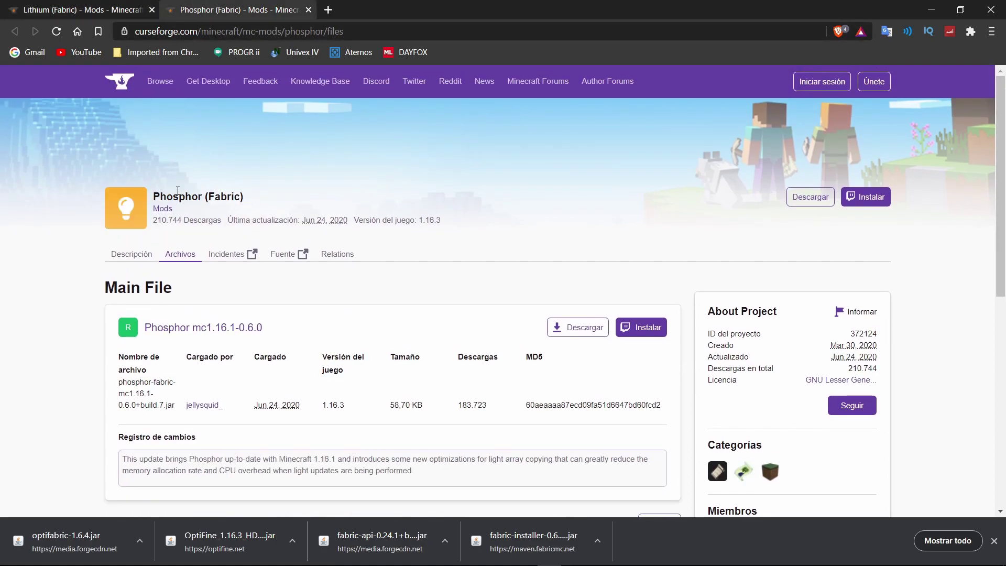
pyautogui.click(85, 5)
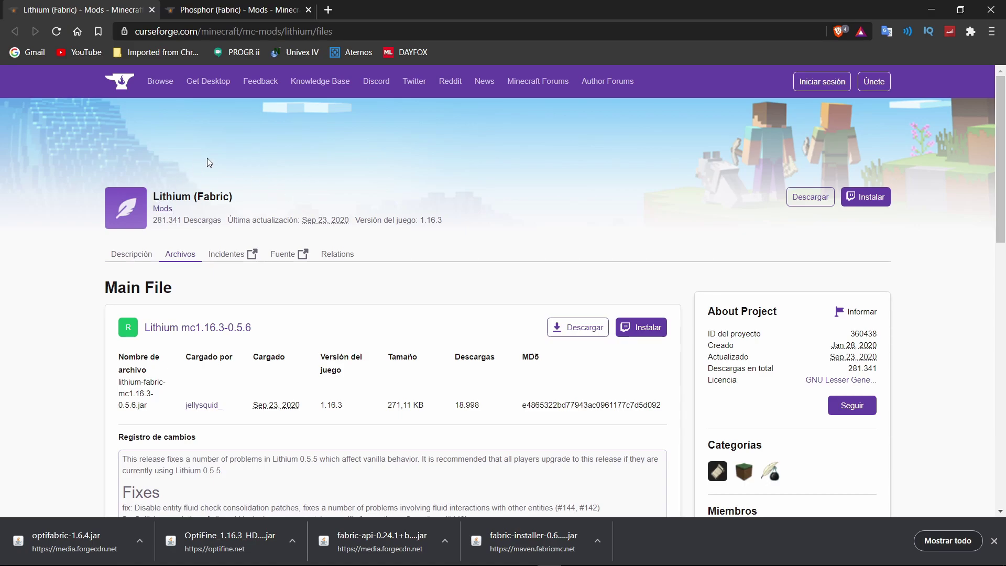
# Download the Phosphor mc1.16.1-0.6.0 release from its recent files on CurseForge and save it
pyautogui.click(201, 10)
pyautogui.scroll(-5, 395, 305)
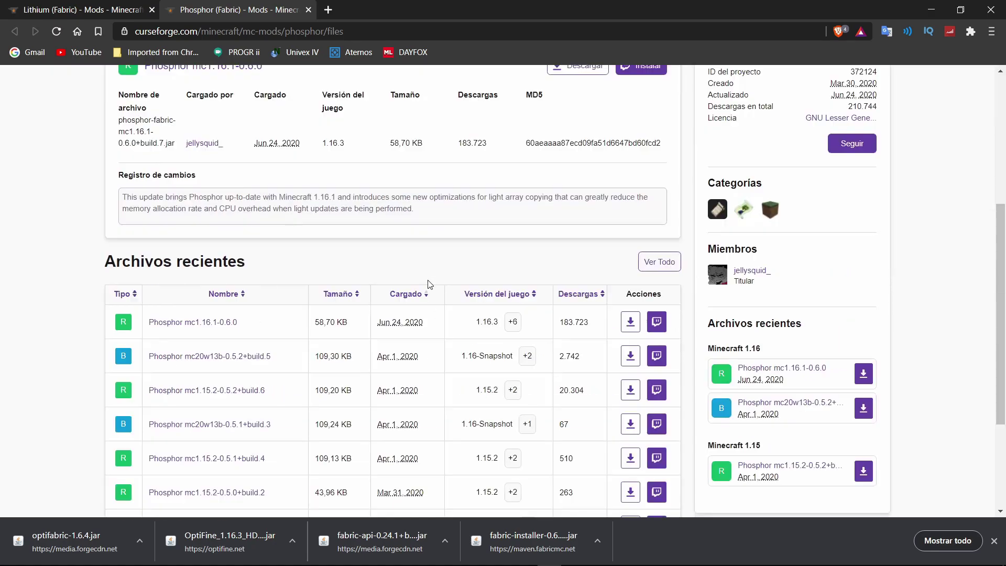
pyautogui.click(627, 325)
pyautogui.click(772, 292)
pyautogui.click(390, 292)
pyautogui.click(15, 31)
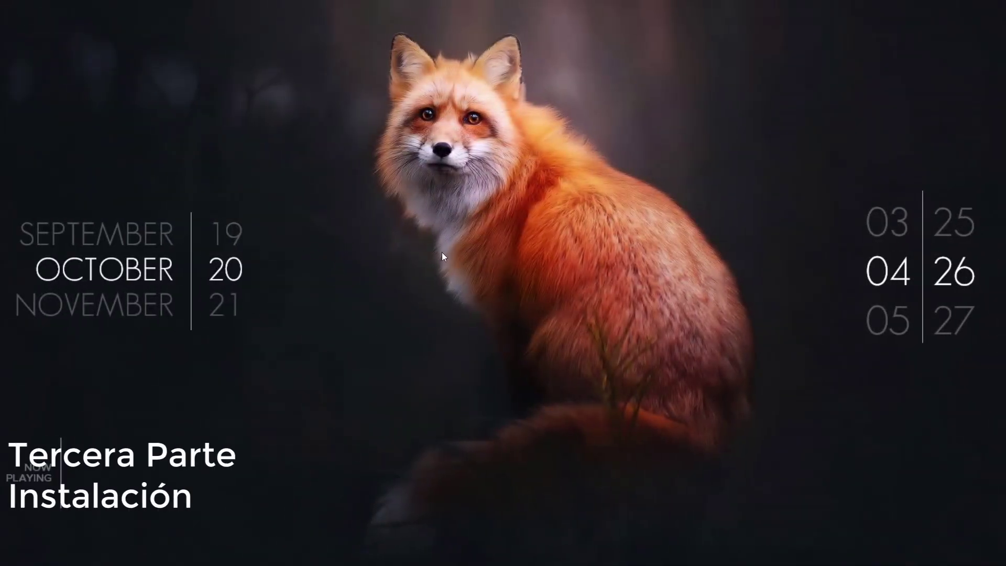
# Run fabric-installer-0.6.1.51.jar from the Descargas folder and minimize the folder window
pyautogui.click(308, 555)
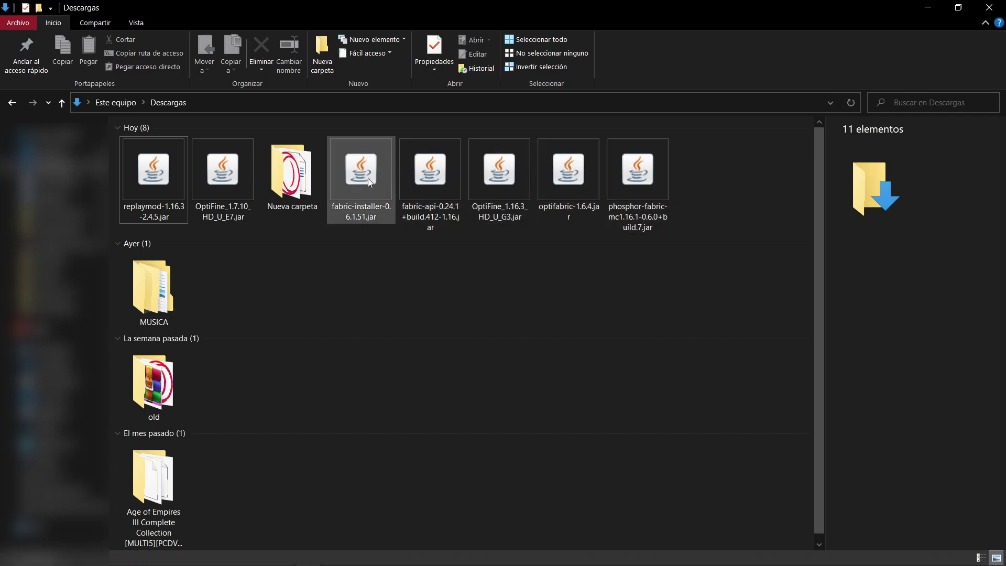
pyautogui.click(353, 212)
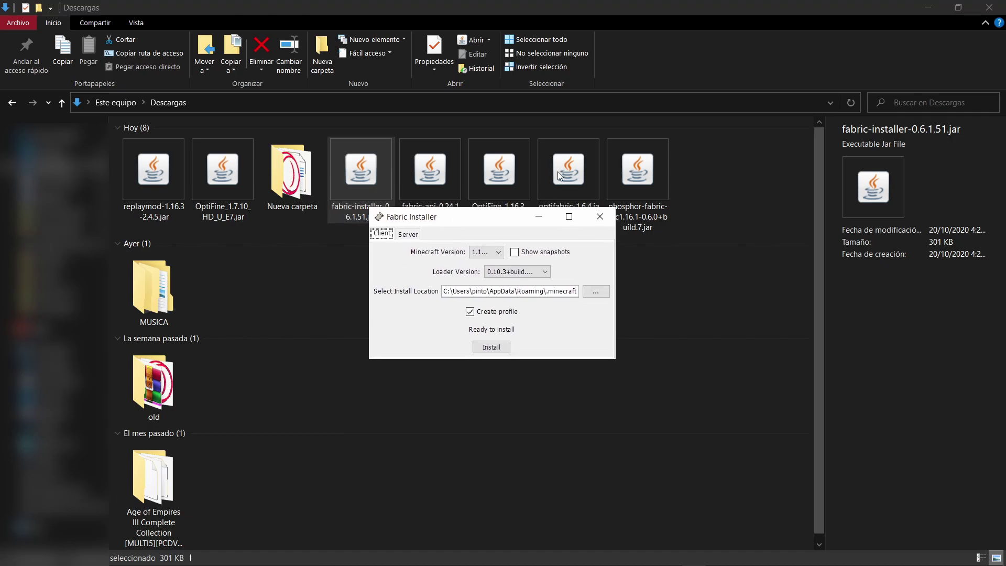
pyautogui.click(937, 5)
pyautogui.click(937, 5)
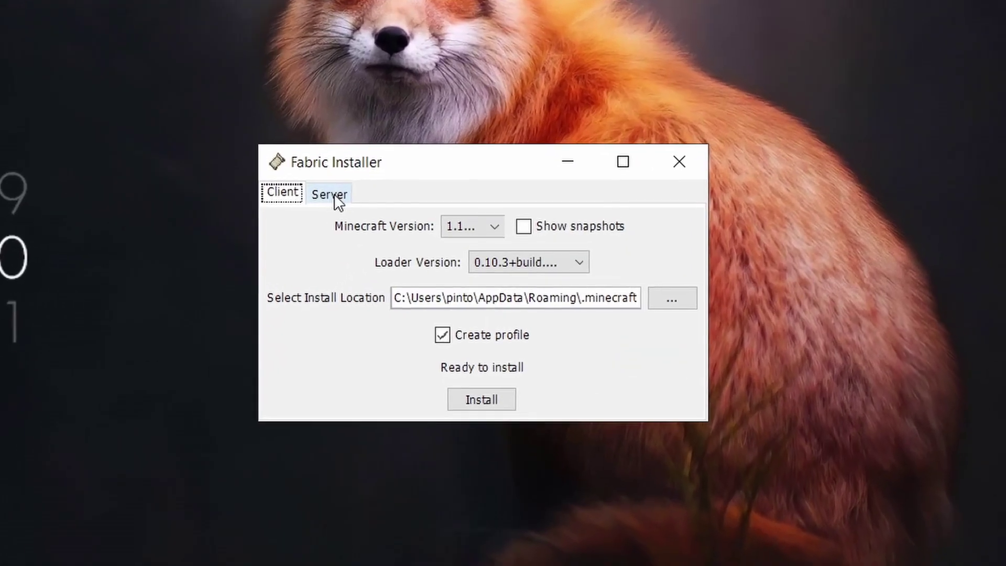
# Look at the server options, return to the client installation, and select loader version 0.10.3+build.211
pyautogui.click(370, 213)
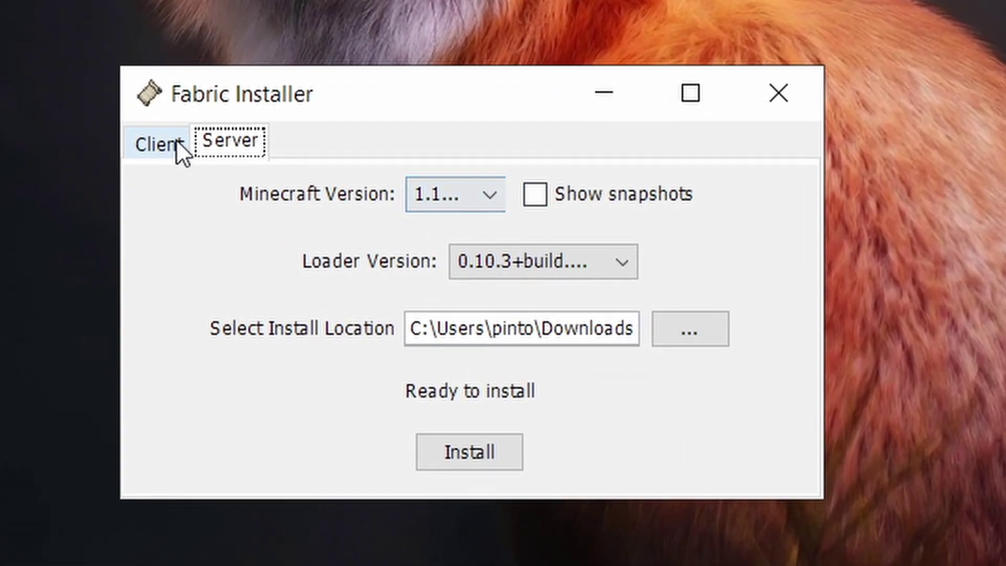
pyautogui.click(202, 156)
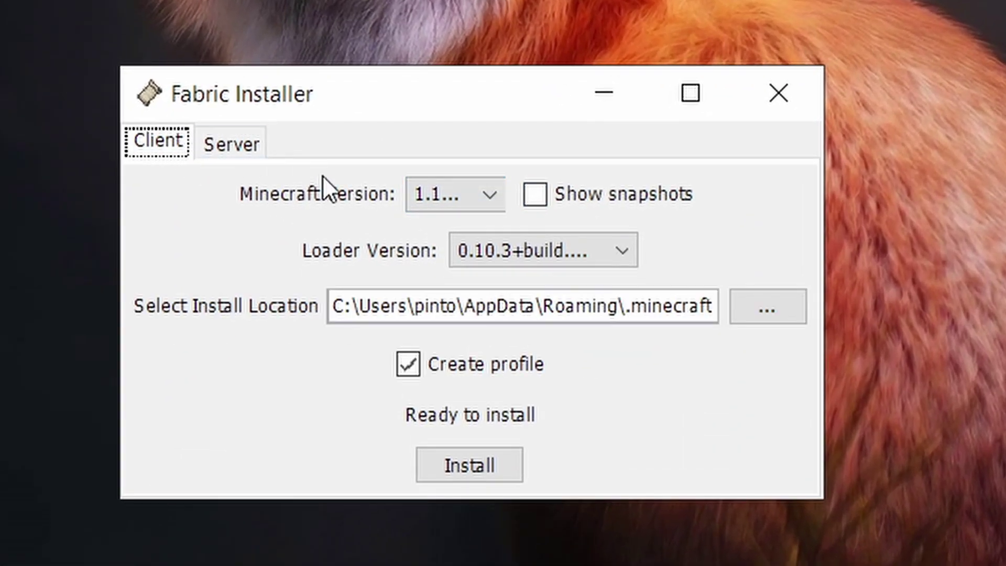
pyautogui.click(527, 263)
pyautogui.scroll(-2, 524, 410)
pyautogui.scroll(2, 521, 414)
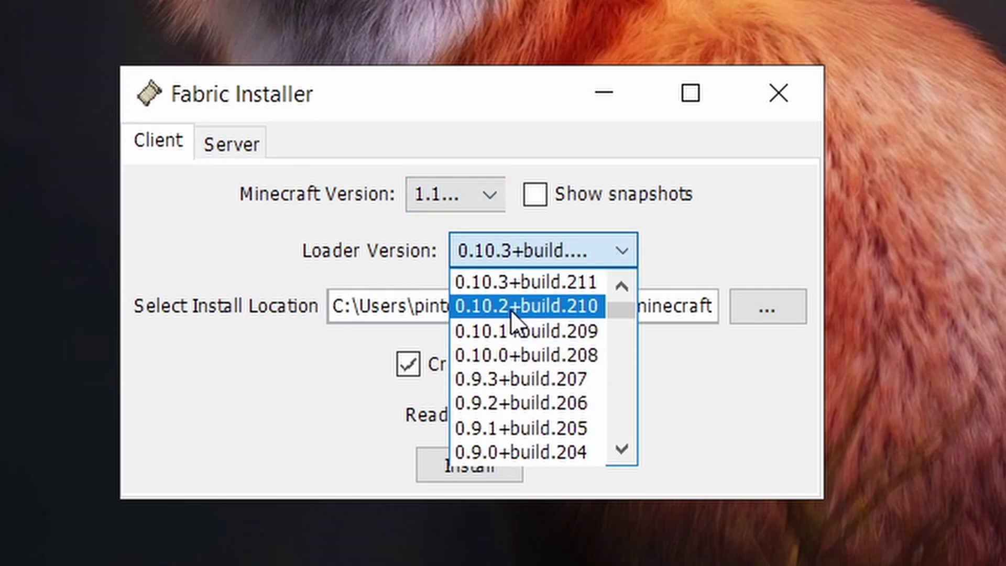
pyautogui.click(527, 283)
# Set the Minecraft version to 1.16.3 and install the Fabric client in the .minecraft folder
pyautogui.click(457, 184)
pyautogui.scroll(-2, 445, 314)
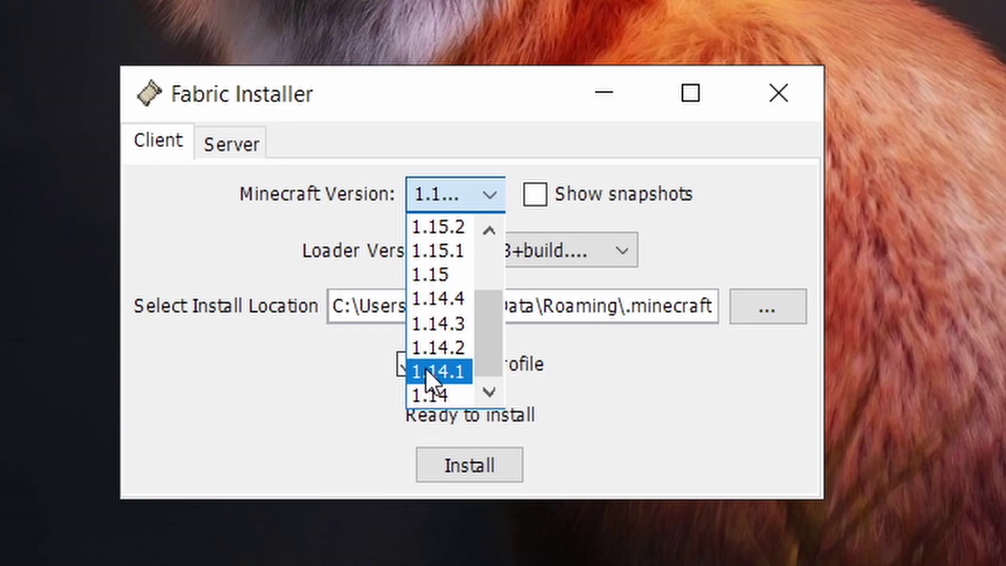
pyautogui.scroll(2, 429, 315)
pyautogui.click(431, 227)
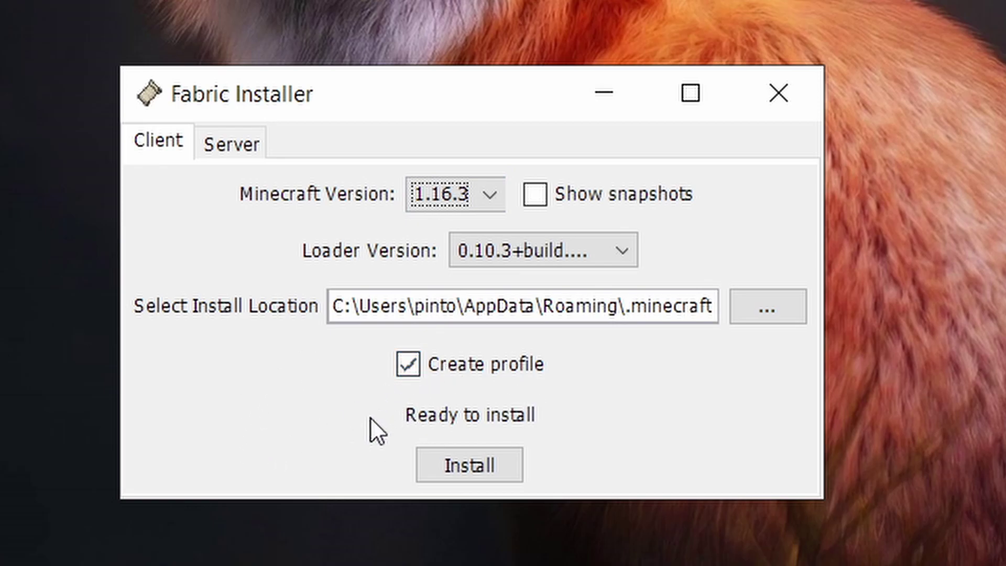
pyautogui.click(473, 457)
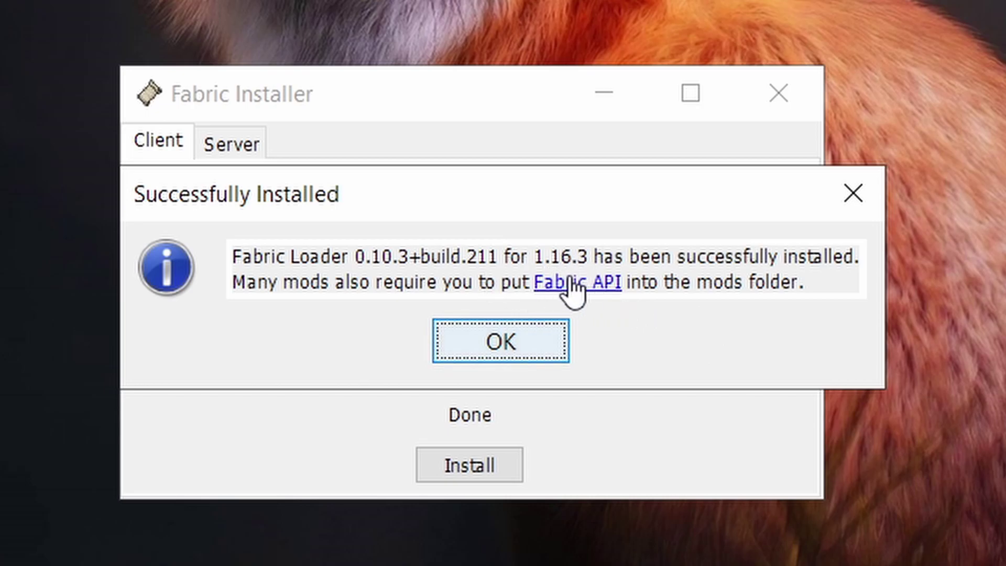
# Dismiss the installation message and close the Fabric installer
pyautogui.click(505, 330)
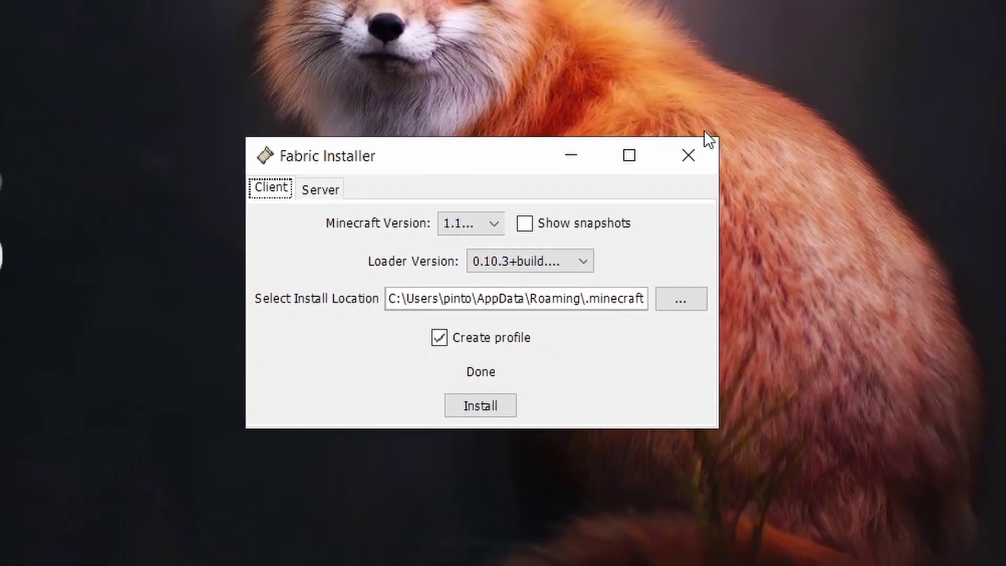
pyautogui.click(778, 93)
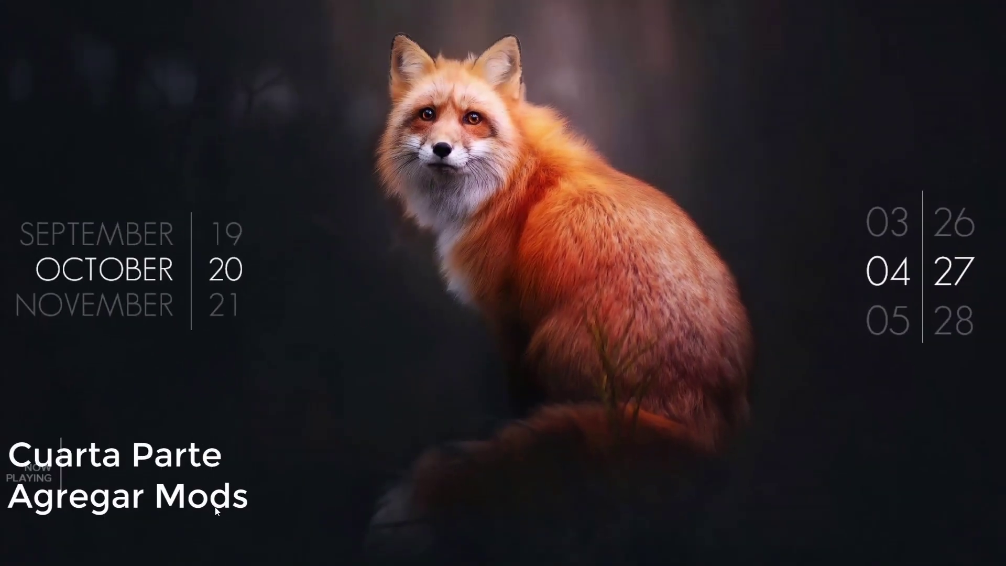
# Open %appdata% through the Windows Run dialog and go to the mods folder inside .minecraft
pyautogui.moveTo(129, 553)
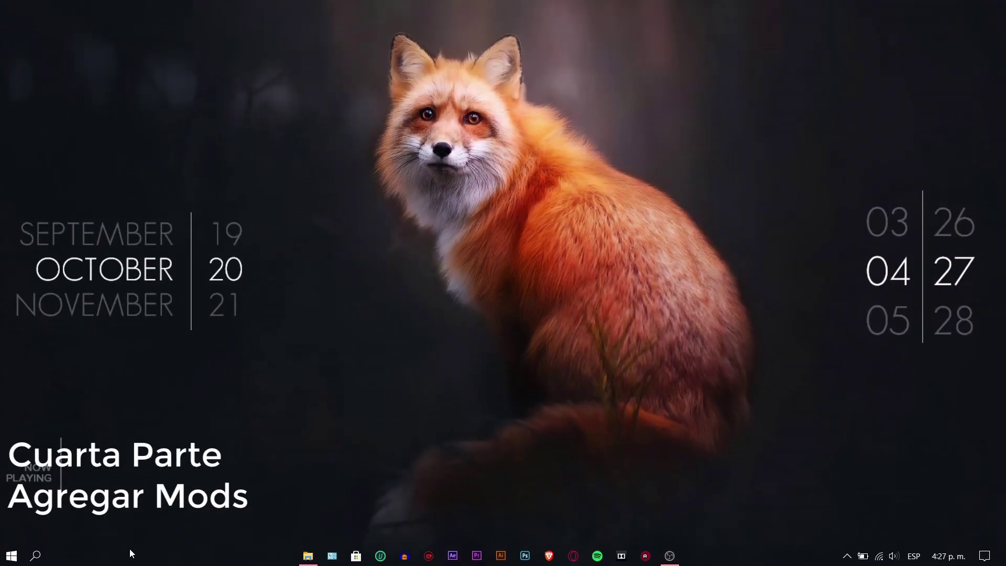
pyautogui.rightClick(10, 559)
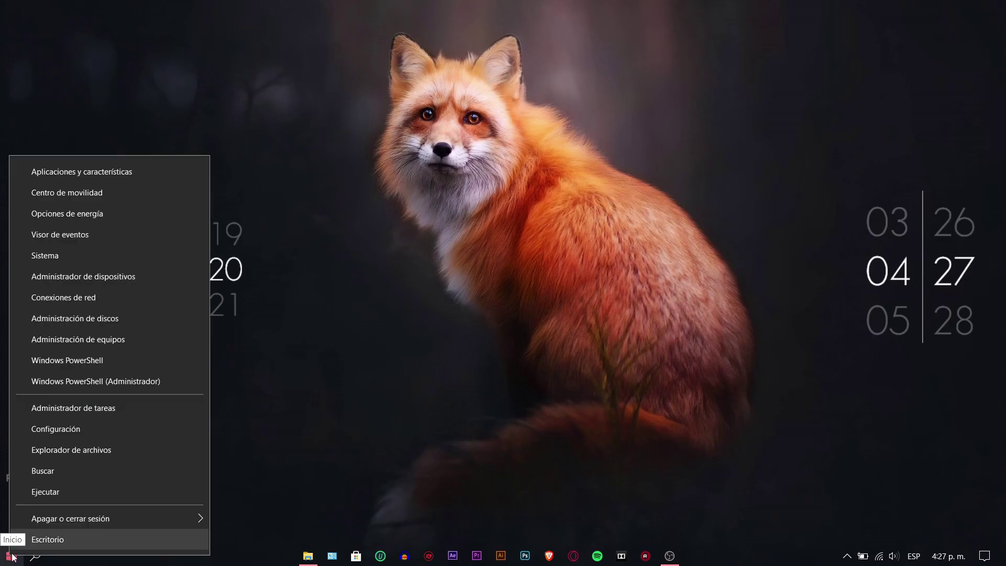
pyautogui.click(75, 490)
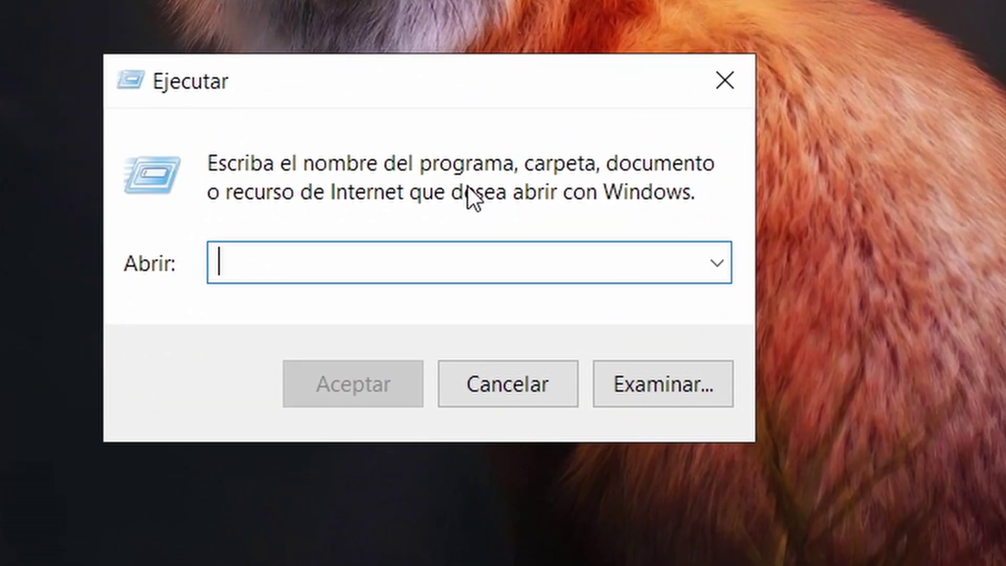
pyautogui.write('%appda')
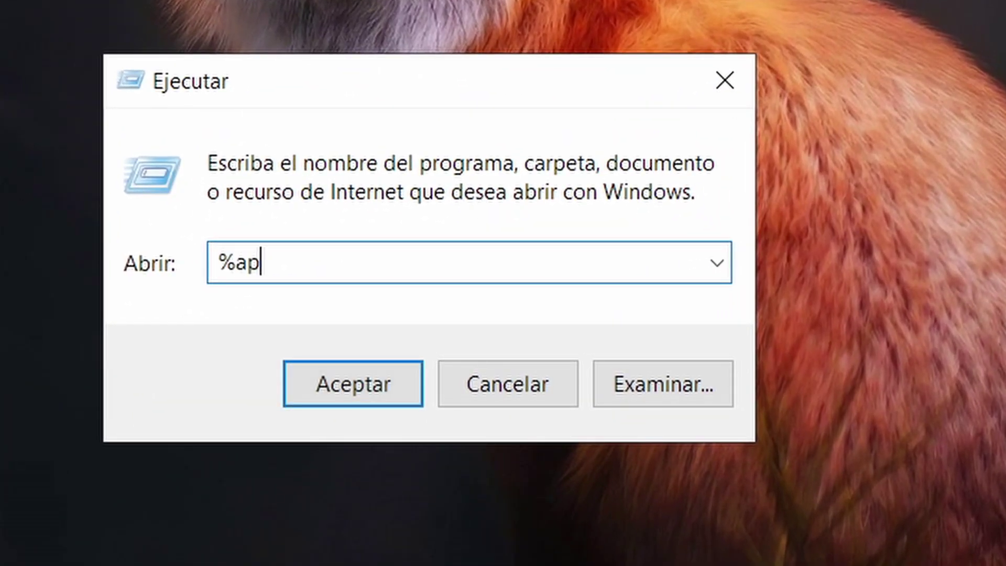
pyautogui.write('ta%')
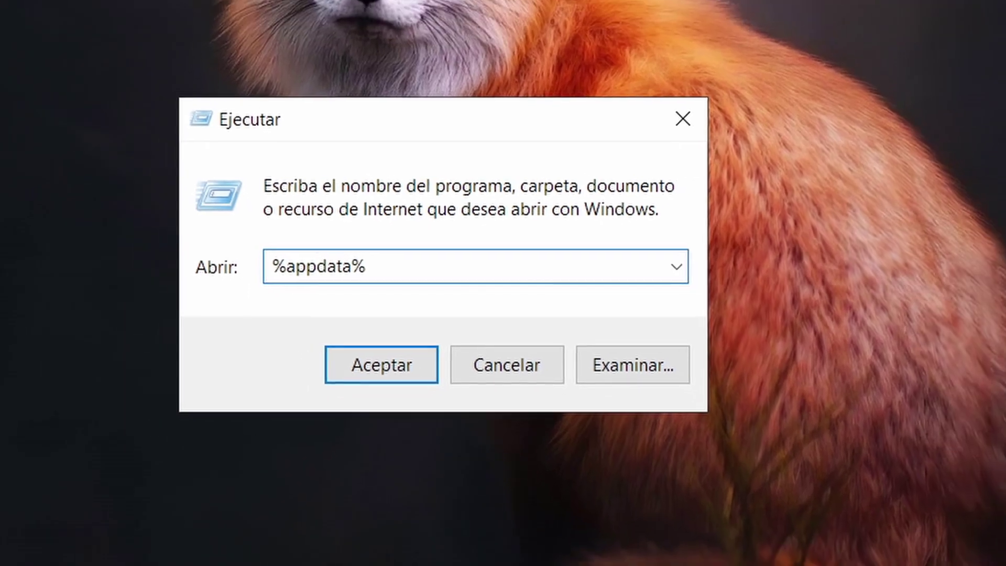
pyautogui.press('Return')
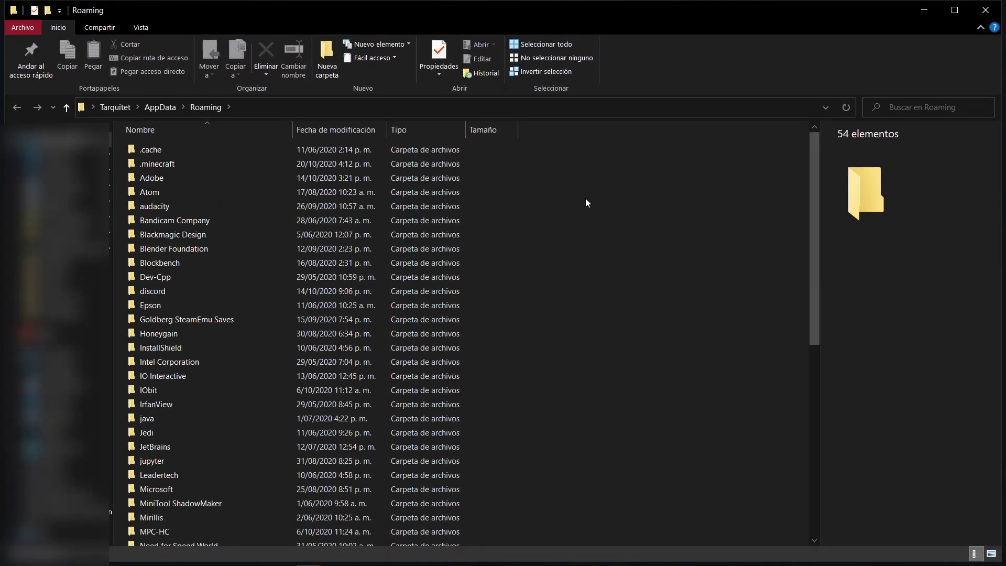
pyautogui.click(193, 166)
pyautogui.doubleClick(193, 166)
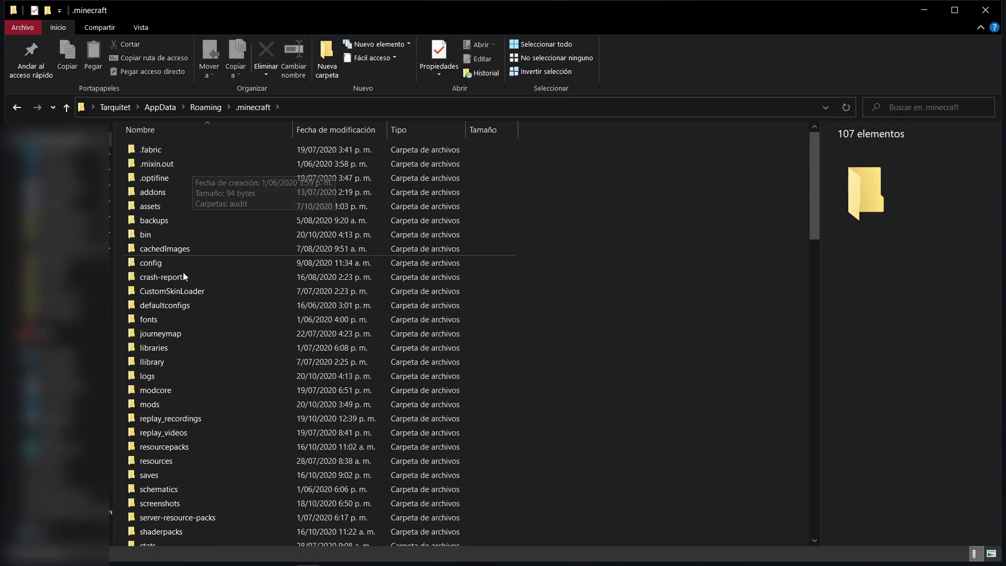
pyautogui.doubleClick(158, 406)
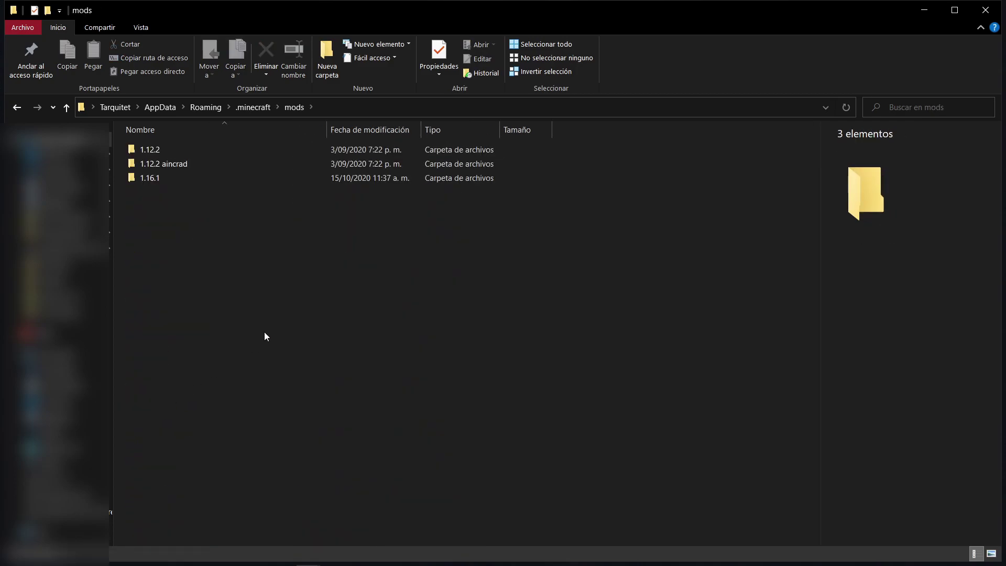
# Copy the Fabric API, OptiFine 1.16.3, OptiFabric and Phosphor jar files from Descargas into the .minecraft mods folder
pyautogui.click(52, 171)
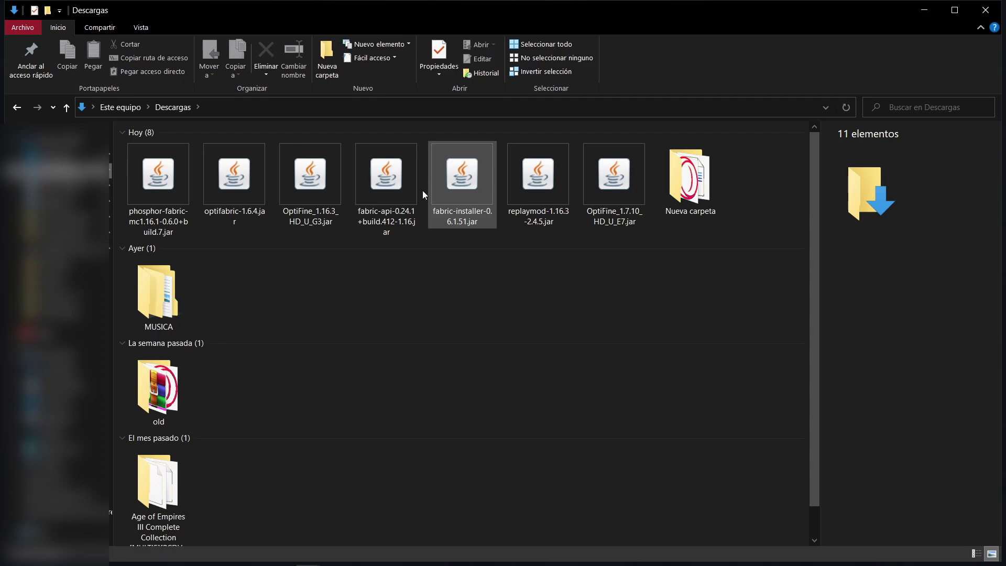
pyautogui.click(387, 179)
pyautogui.keyDown('ctrl'); pyautogui.click(317, 181); pyautogui.keyUp('ctrl')
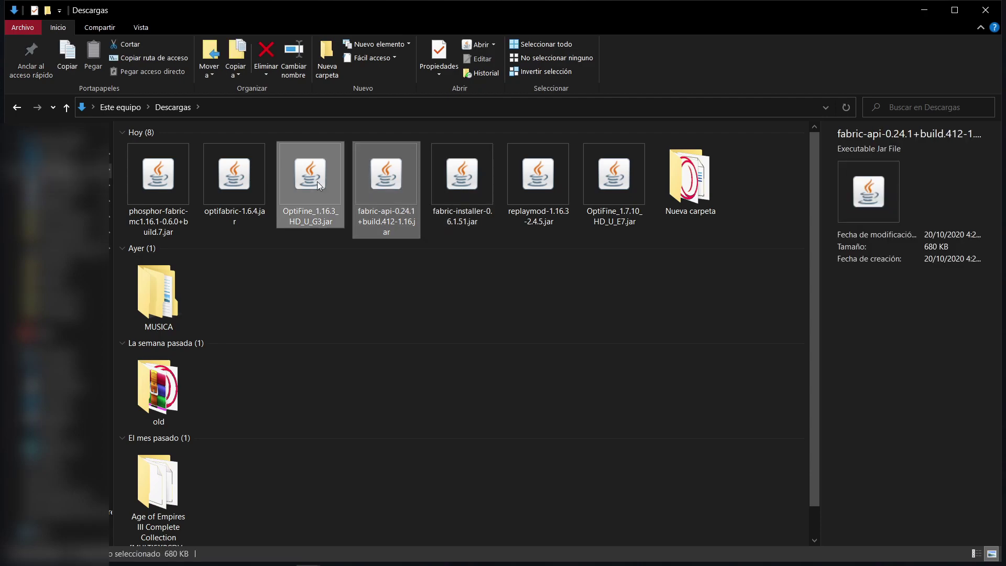
pyautogui.keyDown('ctrl'); pyautogui.click(233, 187); pyautogui.keyUp('ctrl')
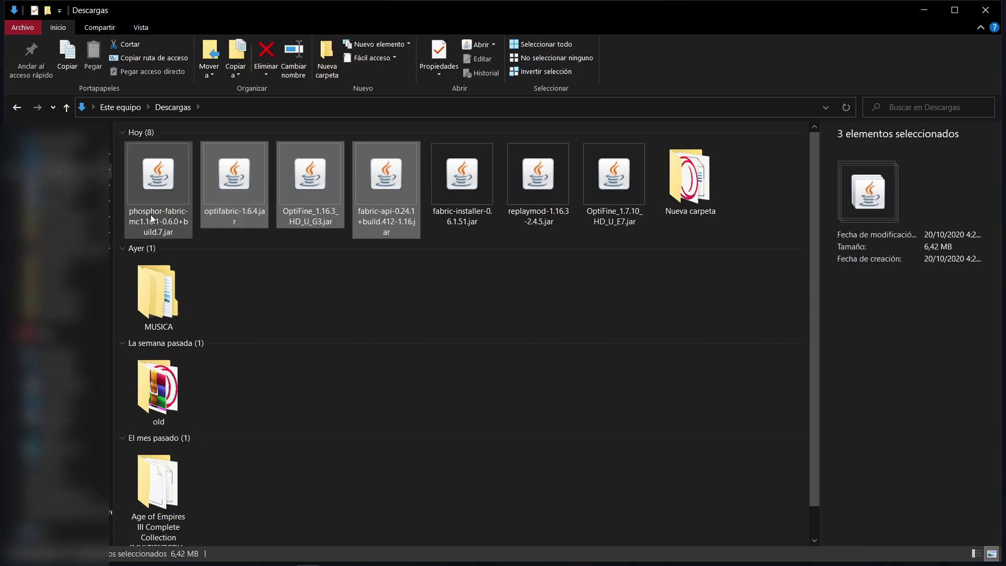
pyautogui.keyDown('ctrl'); pyautogui.click(150, 215); pyautogui.keyUp('ctrl')
pyautogui.click(16, 107)
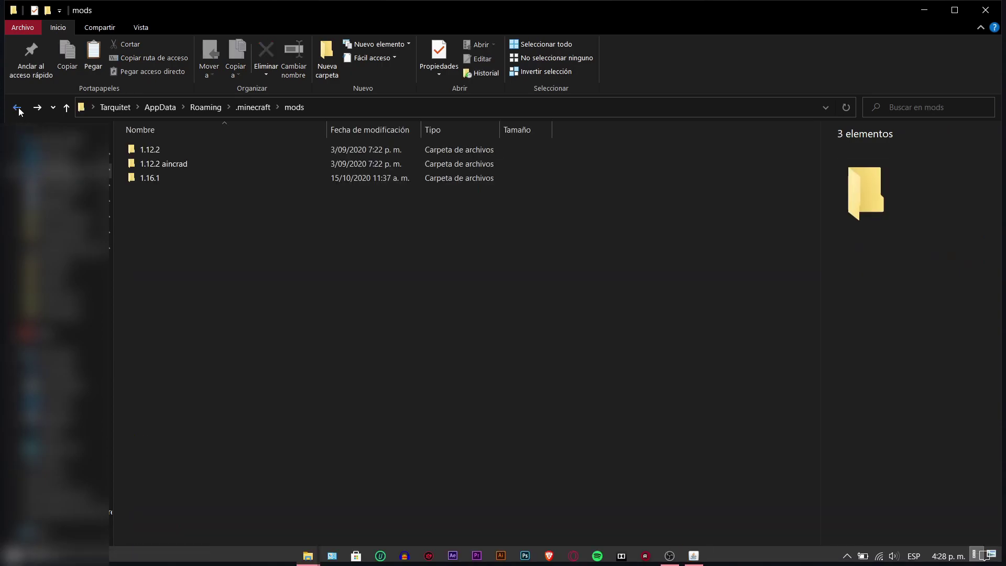
pyautogui.hotkey('ctrl', 'v')
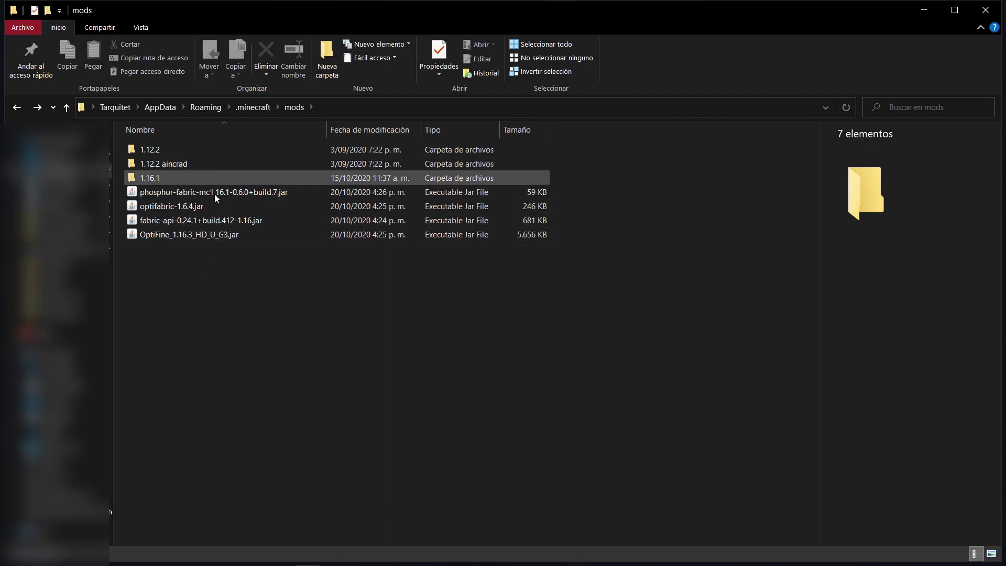
# Run OptiFine_1.16.3_HD_U_G3.jar and extract the mod as OptiFine_1.16.3_HD_U_G3_MOD.jar into the mods folder
pyautogui.doubleClick(179, 239)
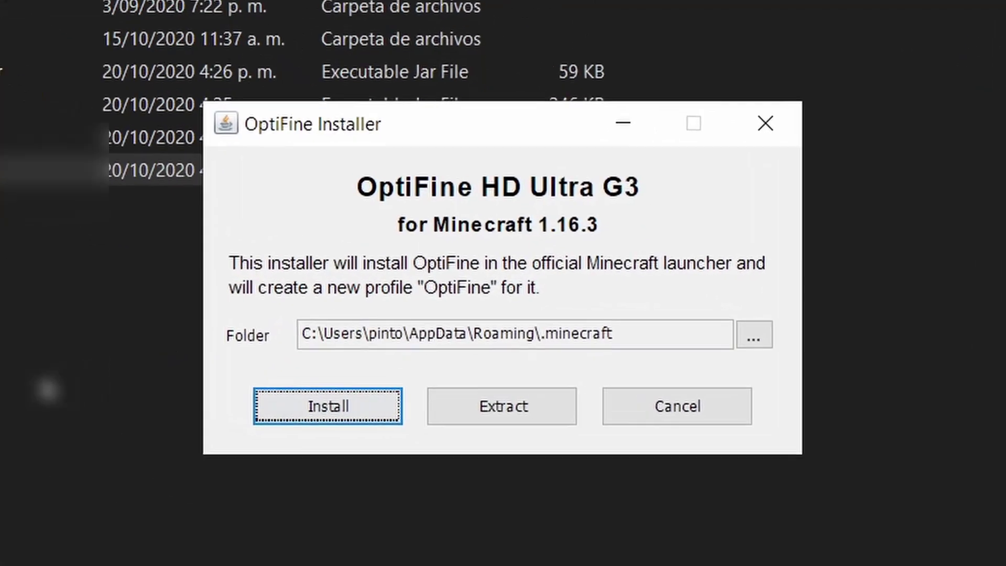
pyautogui.click(507, 414)
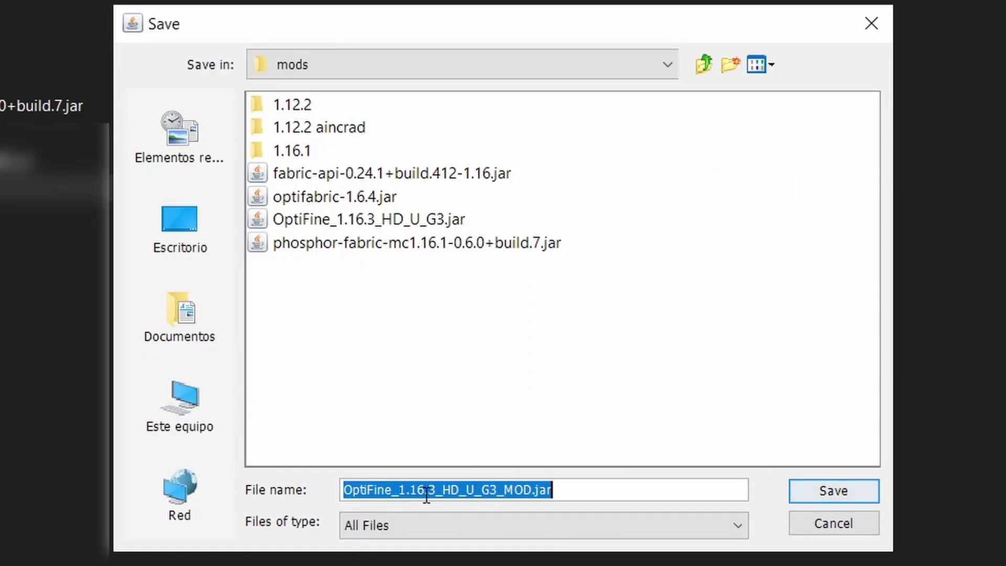
pyautogui.click(821, 495)
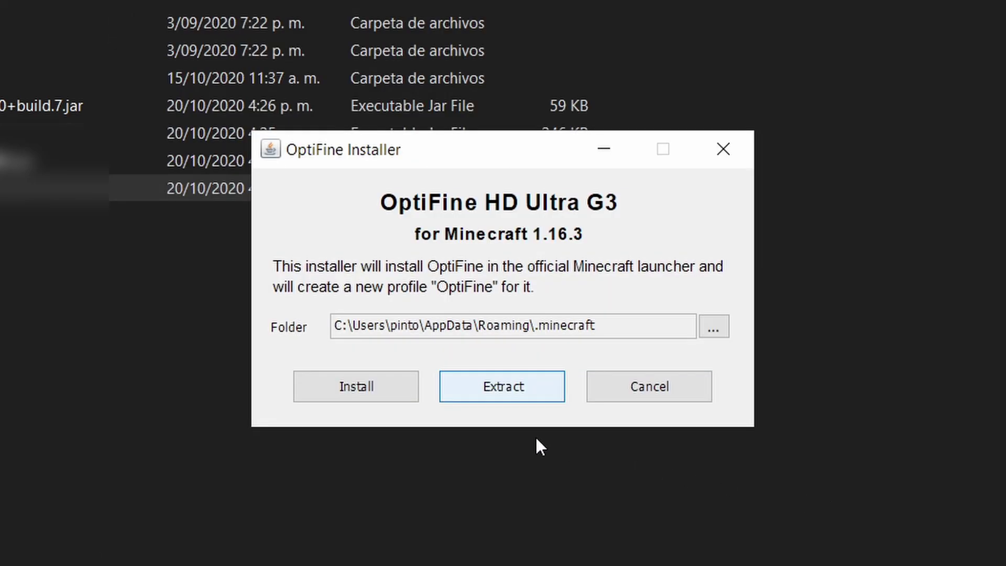
pyautogui.click(504, 329)
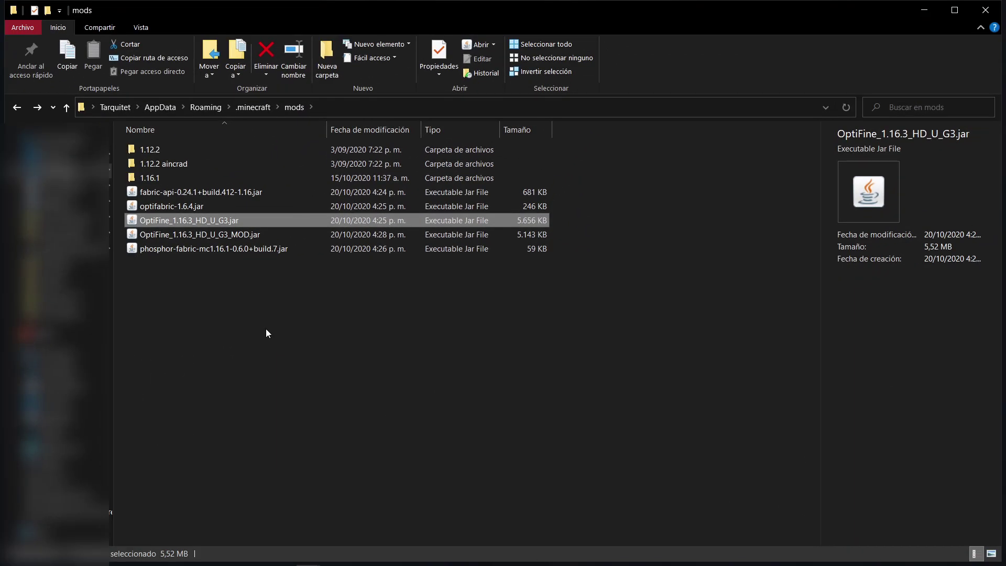
# Delete the OptiFine_1.16.3_HD_U_G3.jar installer from the mods folder and close the folder window
pyautogui.press('Delete')
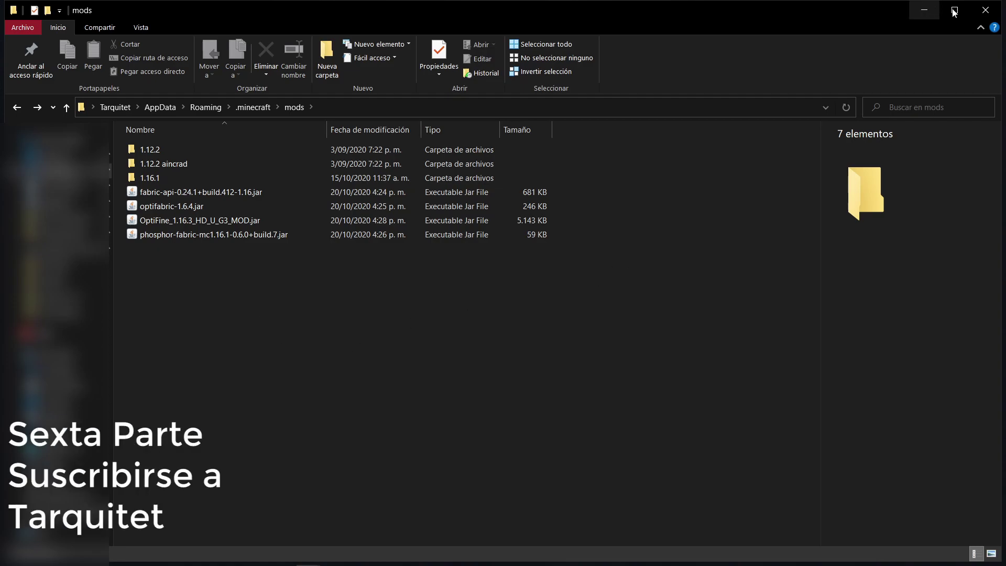
pyautogui.click(994, 13)
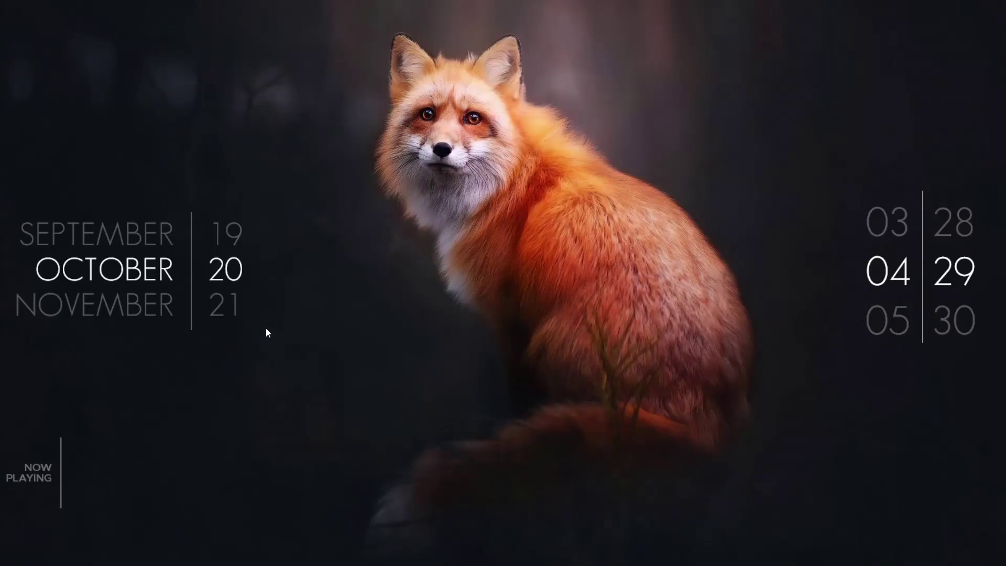
# Start Minecraft Launcher and show the list of Java Edition installations
pyautogui.click(12, 557)
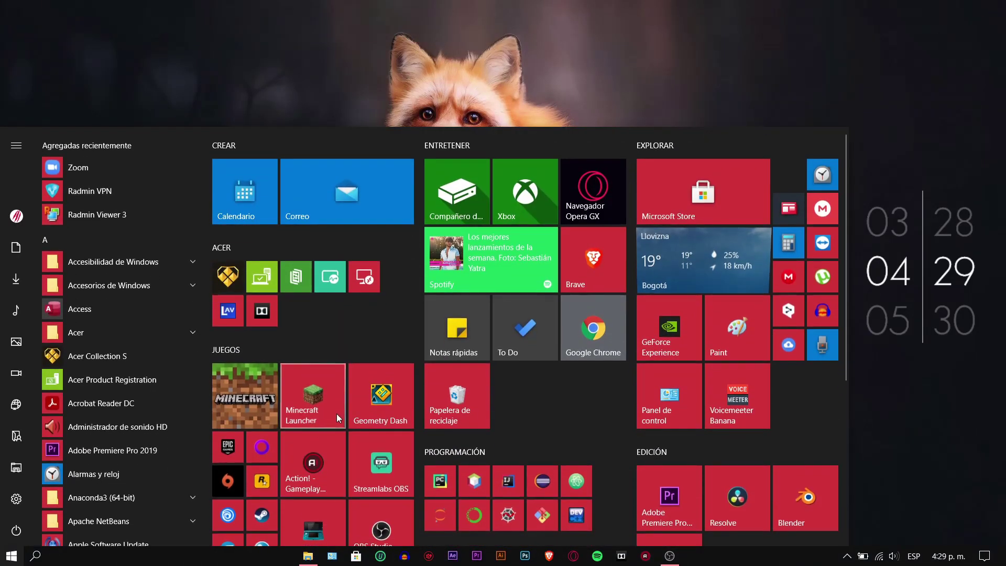
pyautogui.click(336, 413)
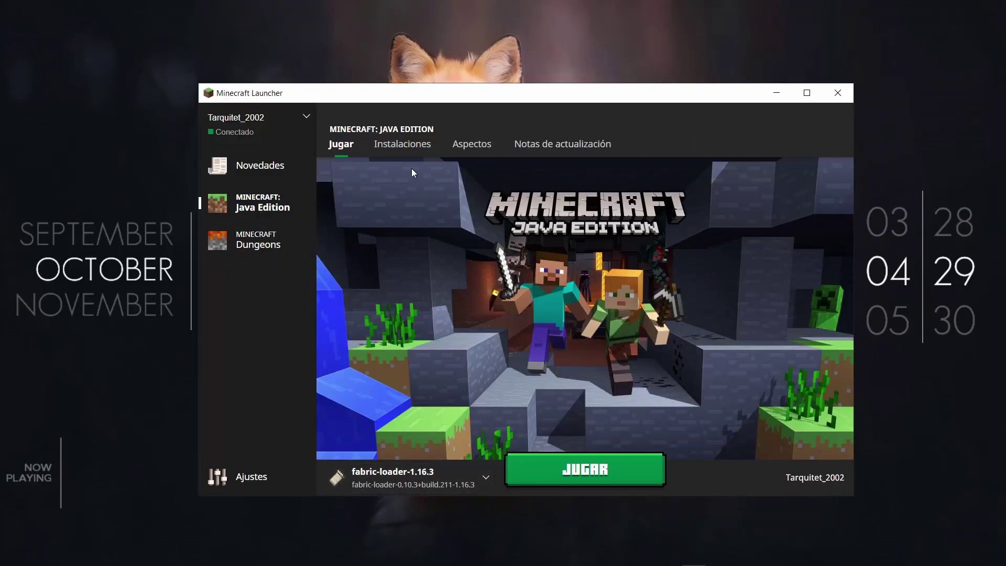
pyautogui.click(403, 144)
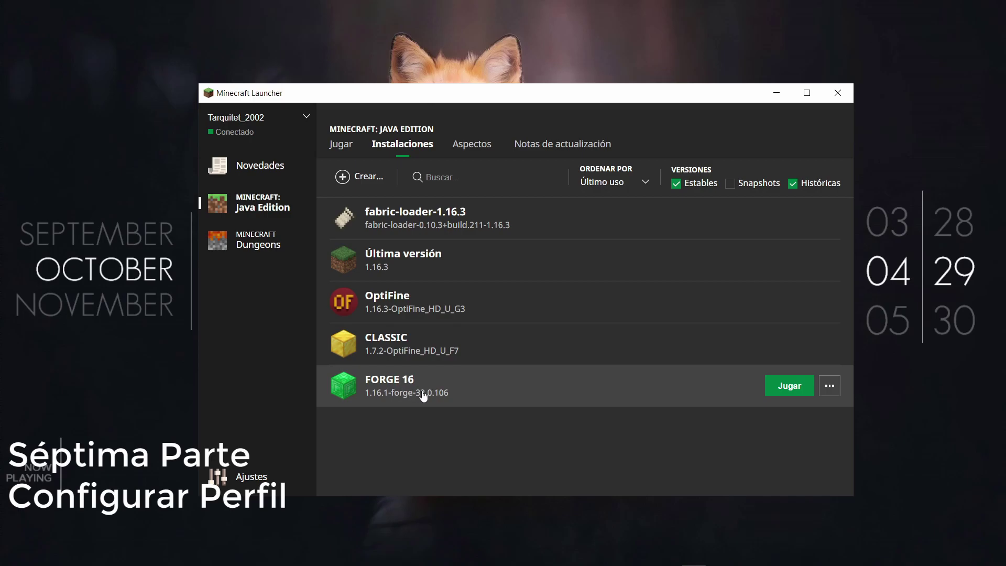
# Edit the fabric-loader-1.16.3 installation and replace its JVM arguments with -Xmx4G
pyautogui.click(450, 222)
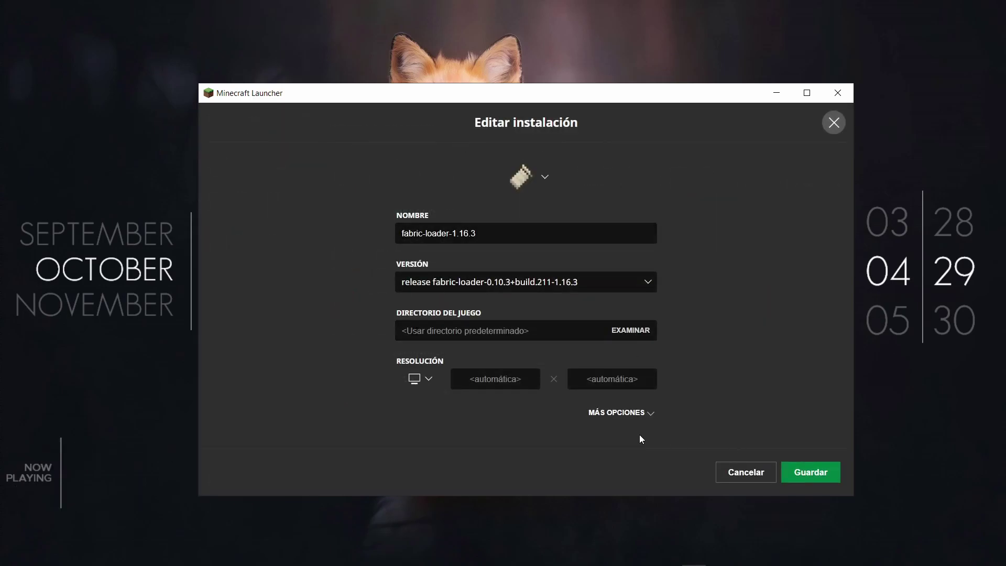
pyautogui.click(634, 413)
pyautogui.scroll(-2, 701, 354)
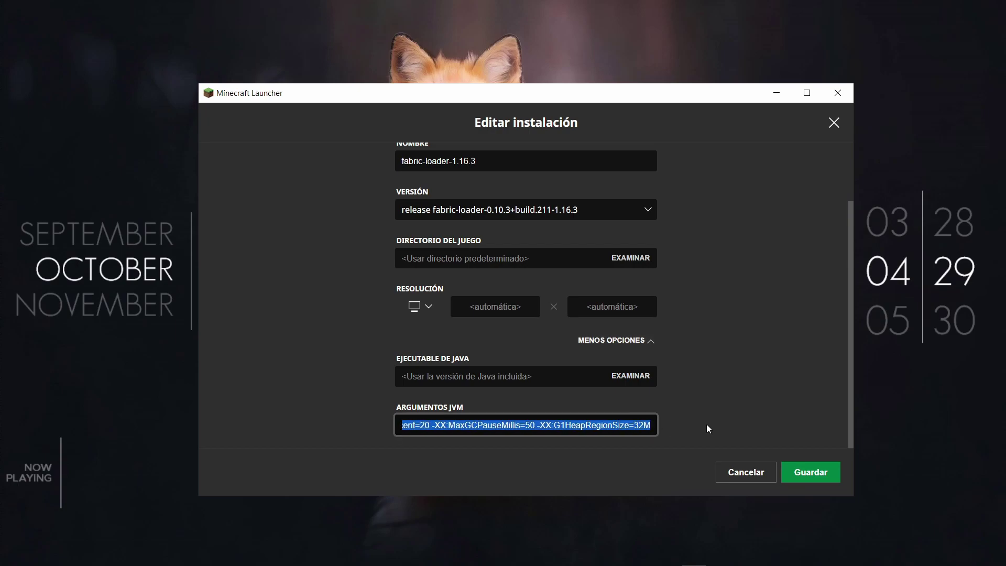
pyautogui.write('-Xmx2G')
pyautogui.press('Left')
pyautogui.press('BackSpace')
pyautogui.write('4')
# Set the Java executable to java.exe from C:\Program Files\Java\jre1.8.0_261\bin and save the installation
pyautogui.click(631, 381)
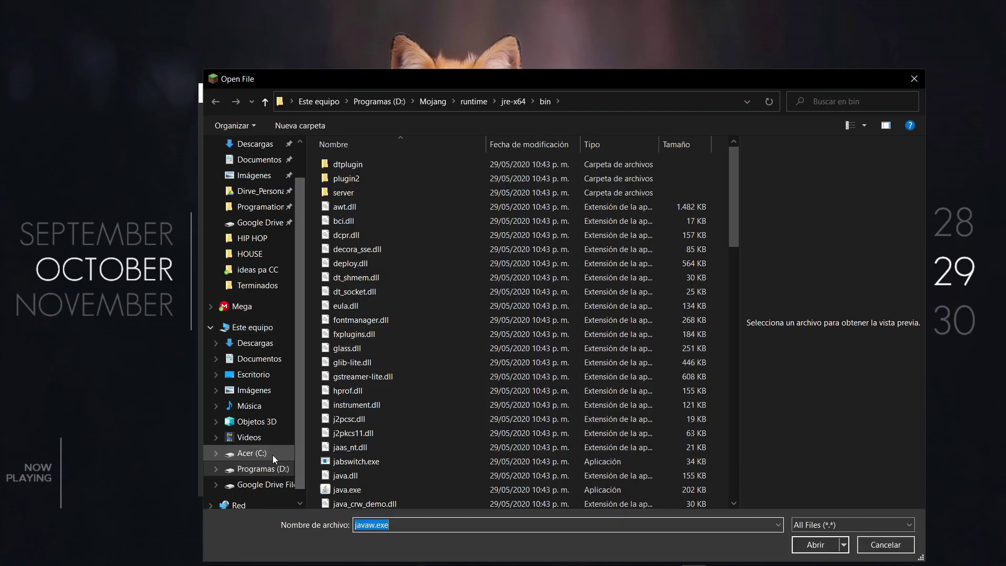
pyautogui.click(273, 455)
pyautogui.doubleClick(410, 209)
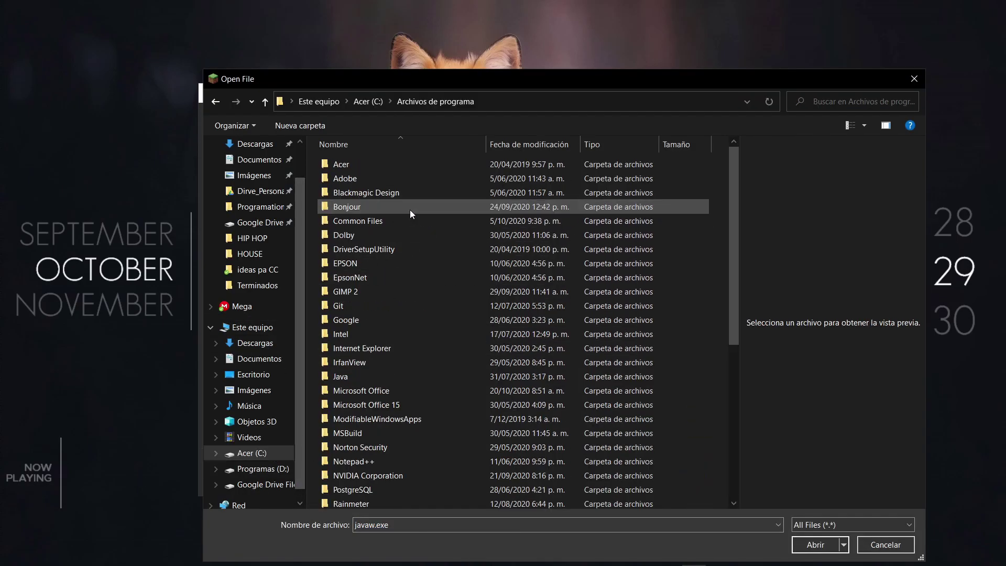
pyautogui.doubleClick(357, 376)
pyautogui.doubleClick(375, 207)
pyautogui.doubleClick(370, 162)
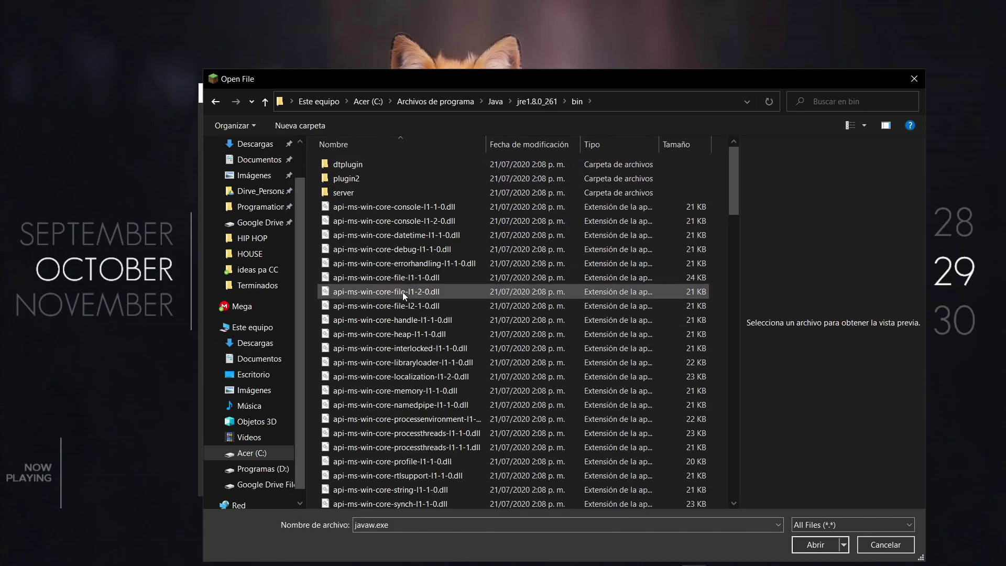
pyautogui.scroll(-15, 402, 291)
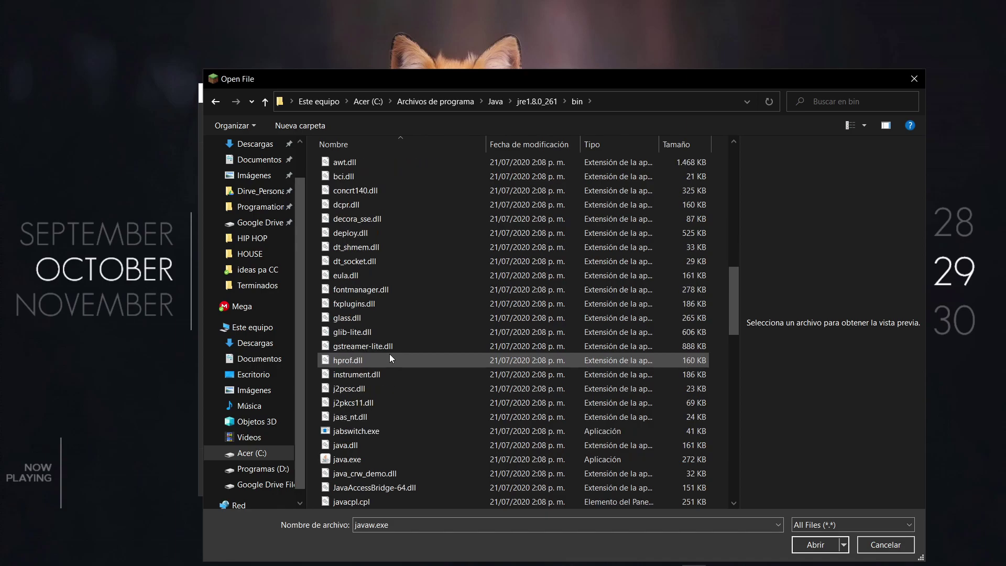
pyautogui.scroll(-5, 388, 354)
pyautogui.click(362, 246)
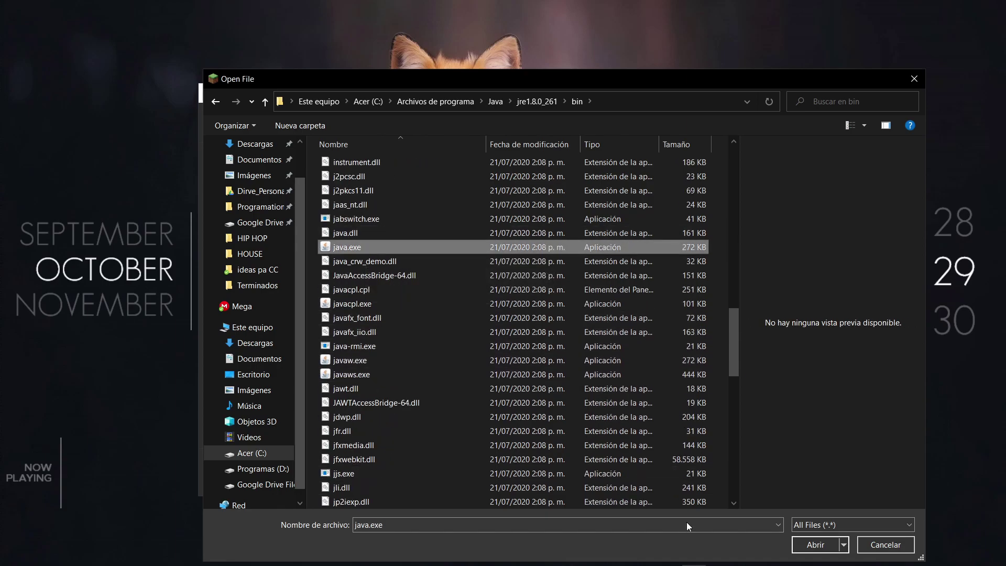
pyautogui.click(804, 542)
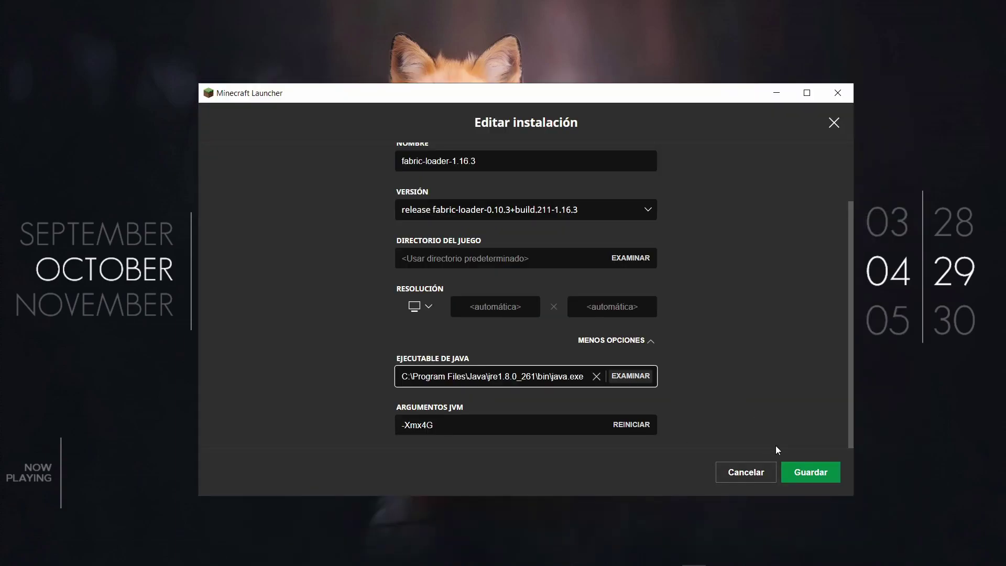
pyautogui.click(796, 474)
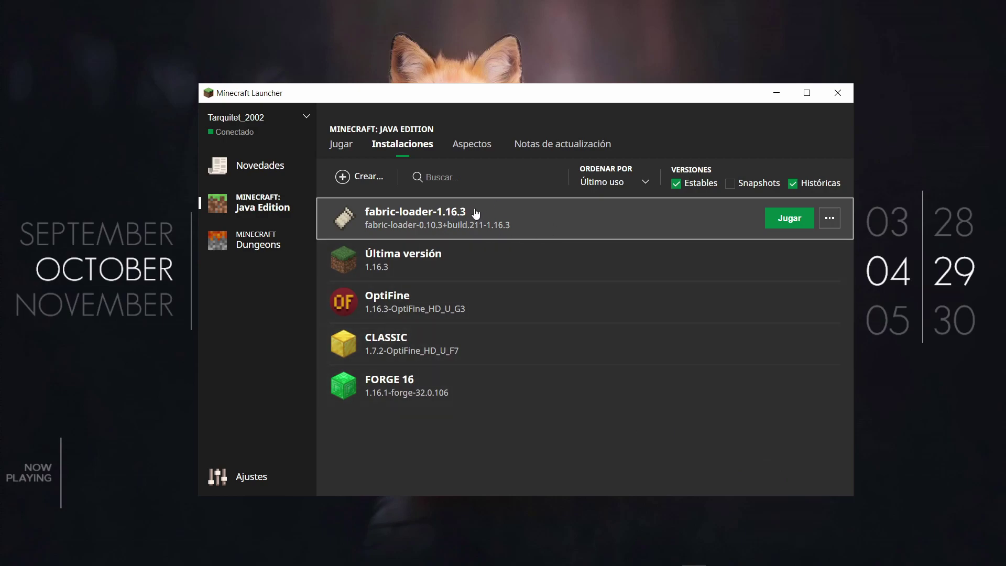
# Launch the game with the fabric-loader-1.16.3 installation
pyautogui.moveTo(584, 99)
pyautogui.mouseDown()
pyautogui.moveTo(548, 123)
pyautogui.moveTo(576, 101)
pyautogui.mouseUp()
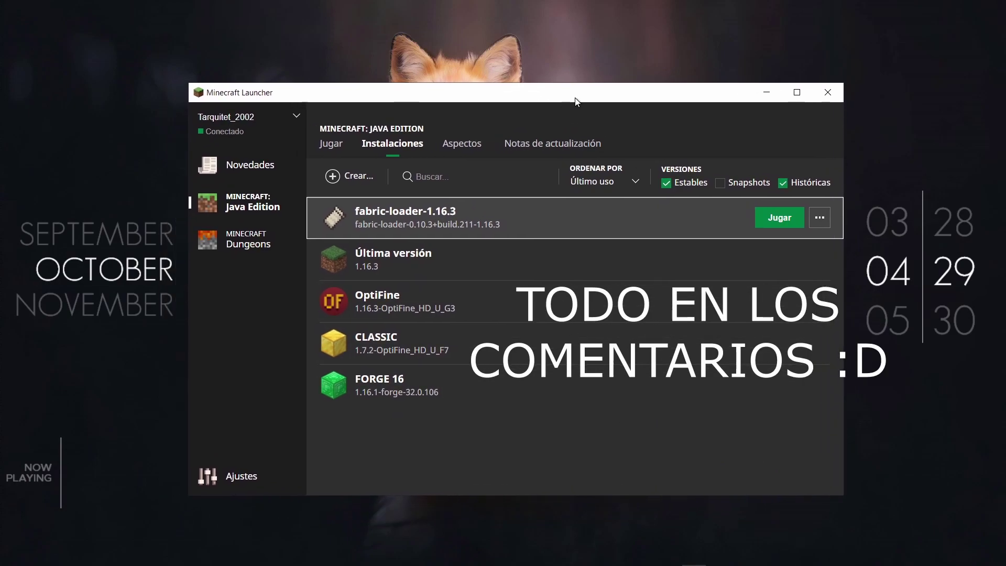
pyautogui.click(777, 219)
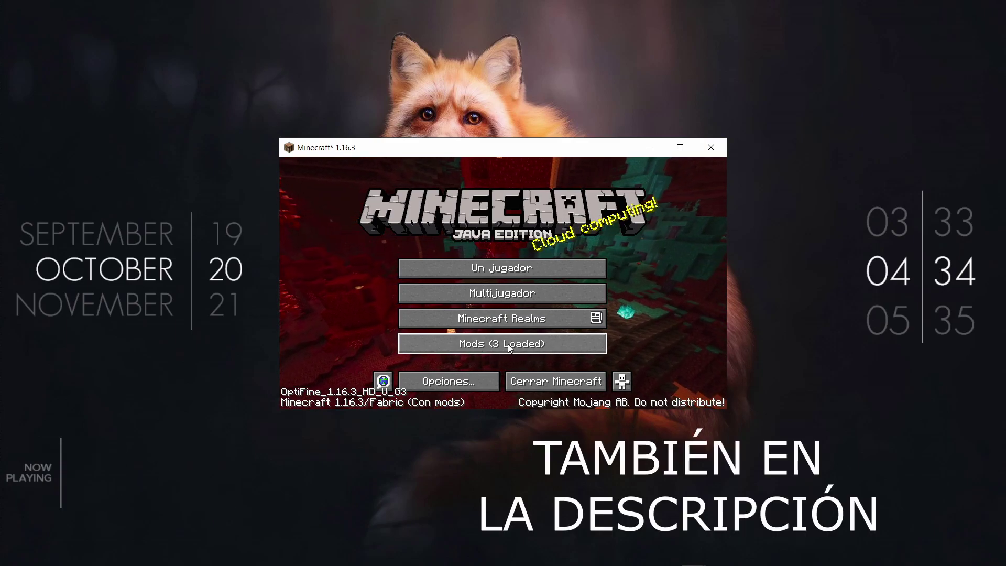
# Open the game's list of loaded mods and check which mods are installed
pyautogui.click(482, 353)
pyautogui.scroll(-1, 395, 303)
pyautogui.scroll(1, 394, 299)
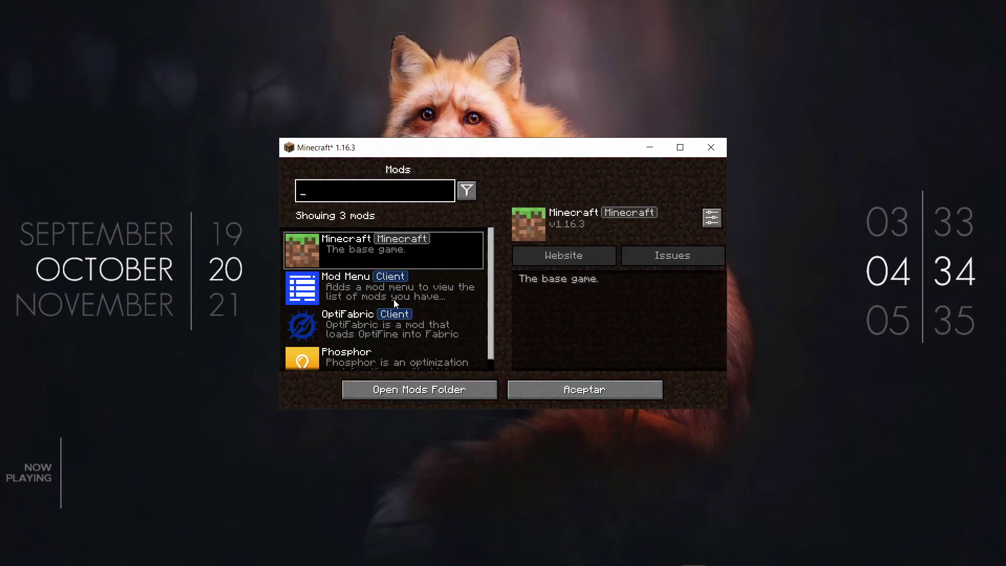
# Leave the mod list and load the single-player world IDEAS CASAS
pyautogui.click(542, 393)
pyautogui.click(518, 230)
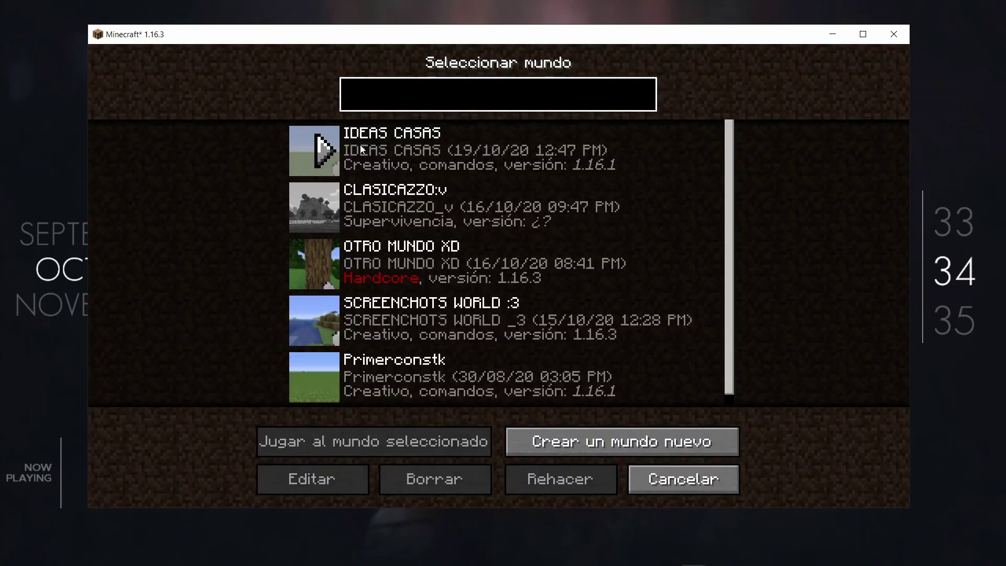
pyautogui.click(325, 151)
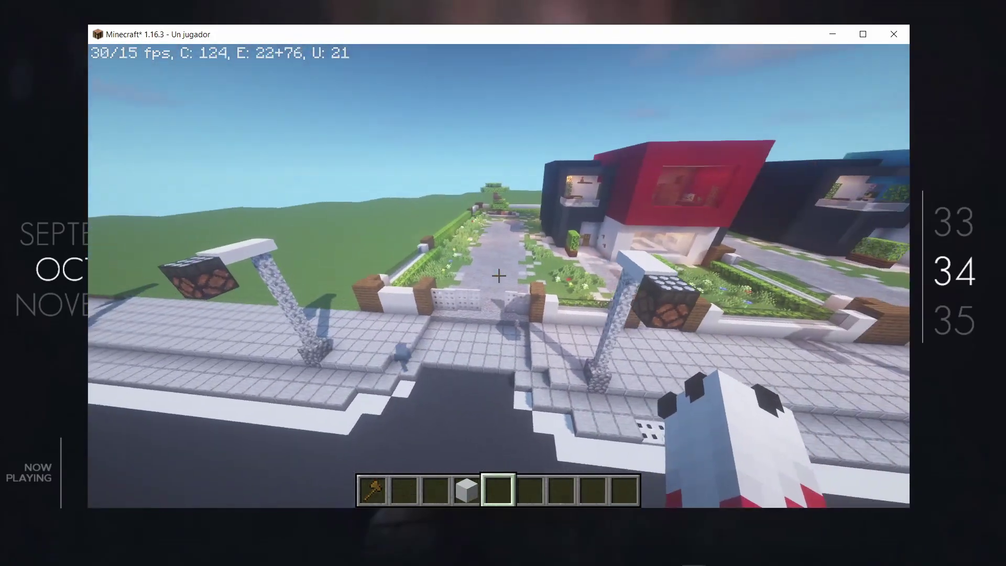
pyautogui.press('e')
pyautogui.press('e')
pyautogui.press('Escape')
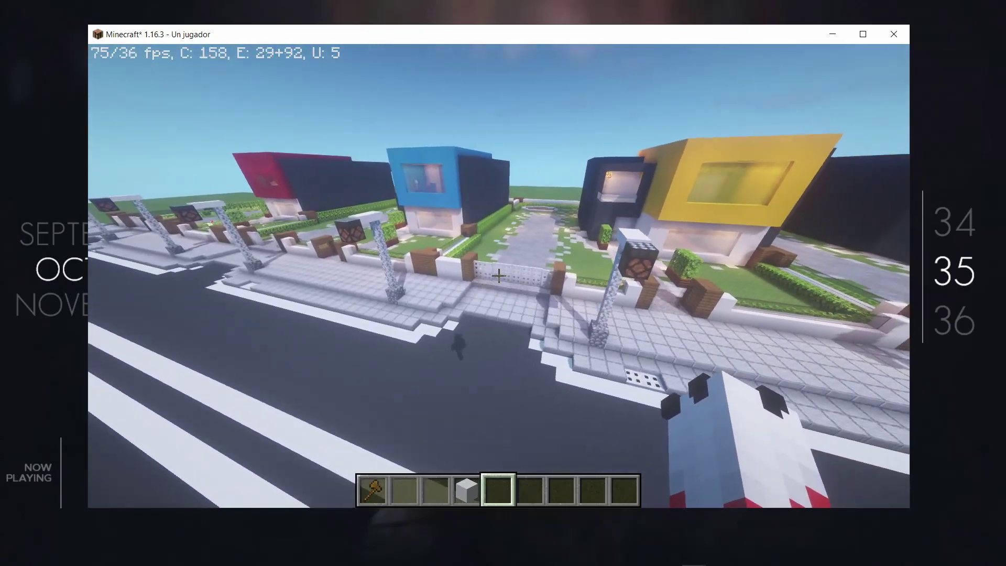
# Pause the game and turn shaders off in the graphics options, then return to the world
pyautogui.press('Escape')
pyautogui.click(414, 382)
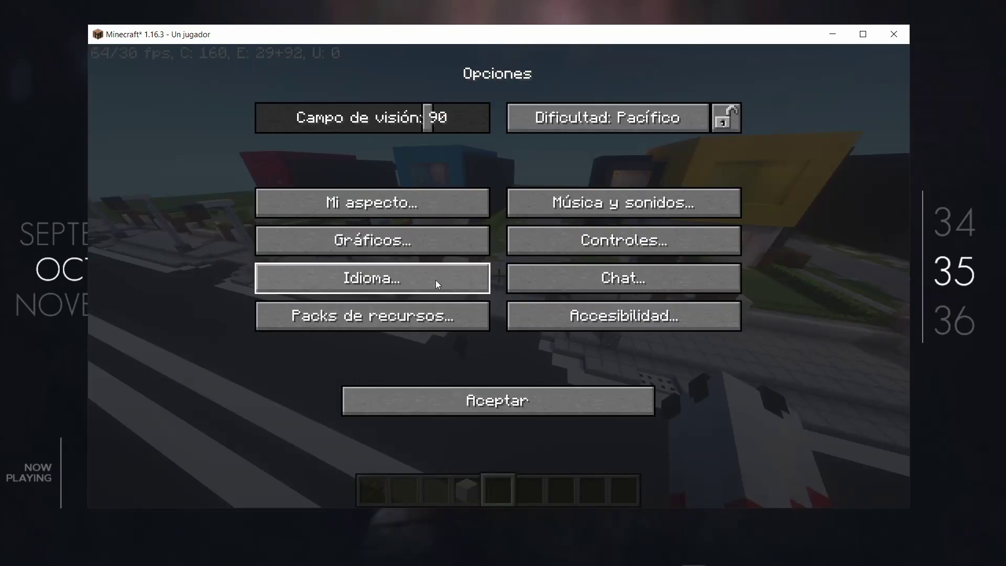
pyautogui.click(419, 239)
pyautogui.click(419, 296)
pyautogui.click(419, 296)
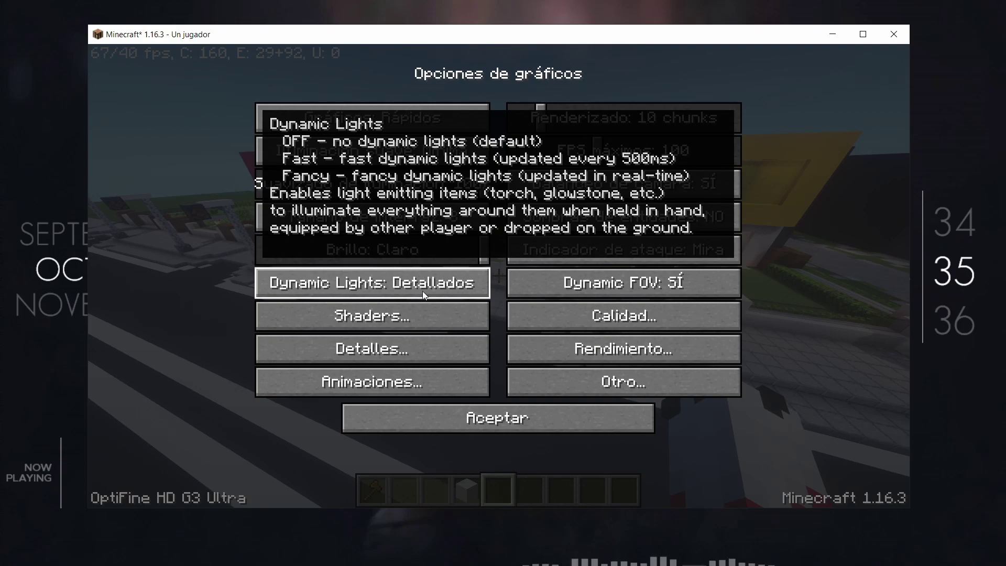
pyautogui.click(419, 315)
pyautogui.click(404, 105)
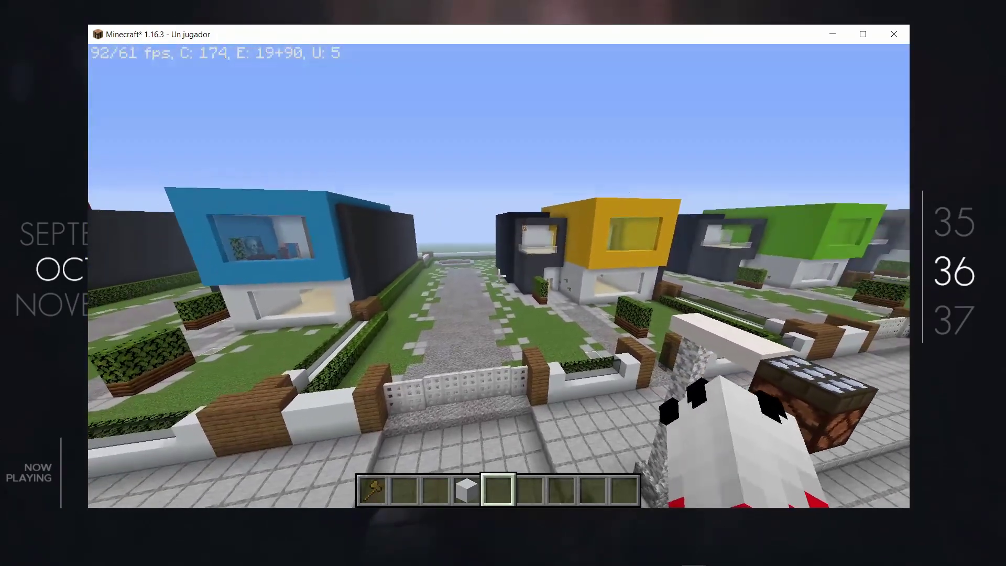
# Review the OptiFine graphics options without changing them and return to the world
pyautogui.press('Escape')
pyautogui.click(455, 319)
pyautogui.click(439, 240)
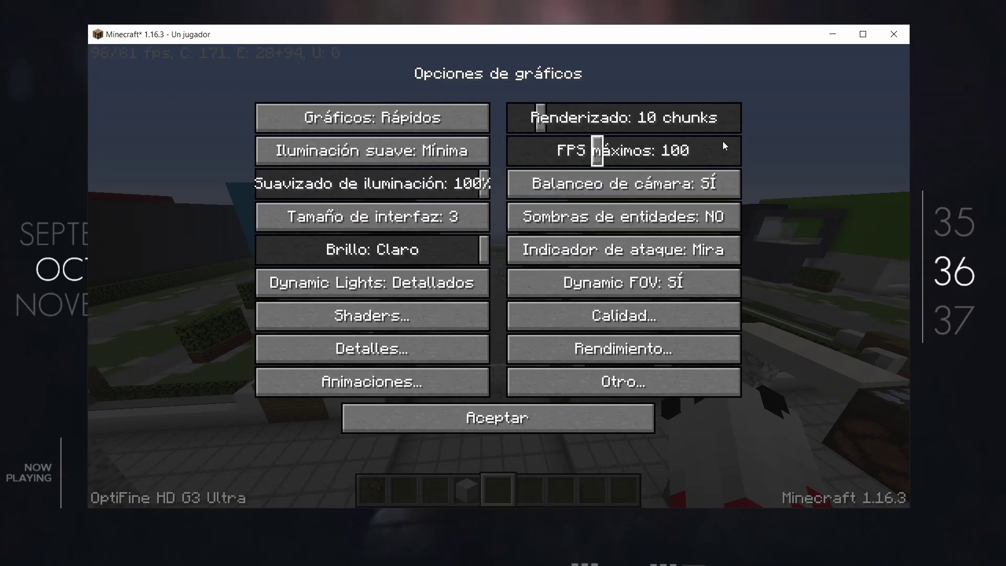
pyautogui.press('Escape')
pyautogui.press('Escape')
pyautogui.press('Escape')
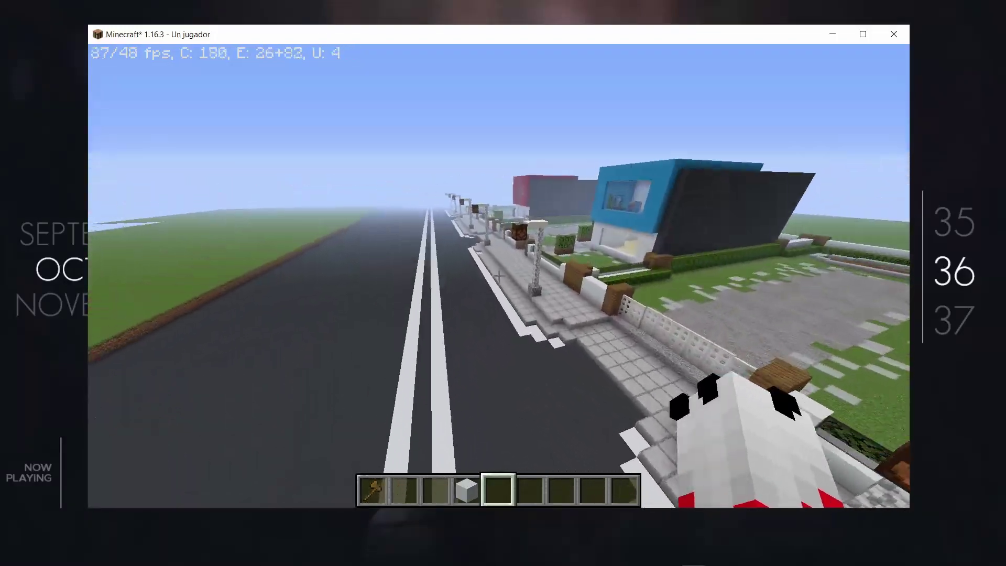
# Move through the world to the red house and switch the camera to the third-person view facing the character
pyautogui.press('w')
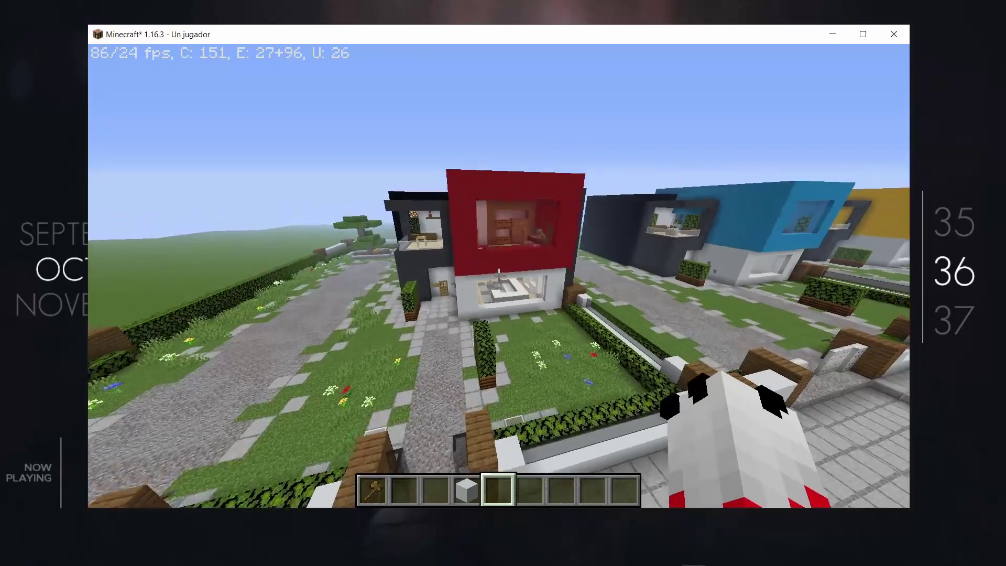
pyautogui.press('w')
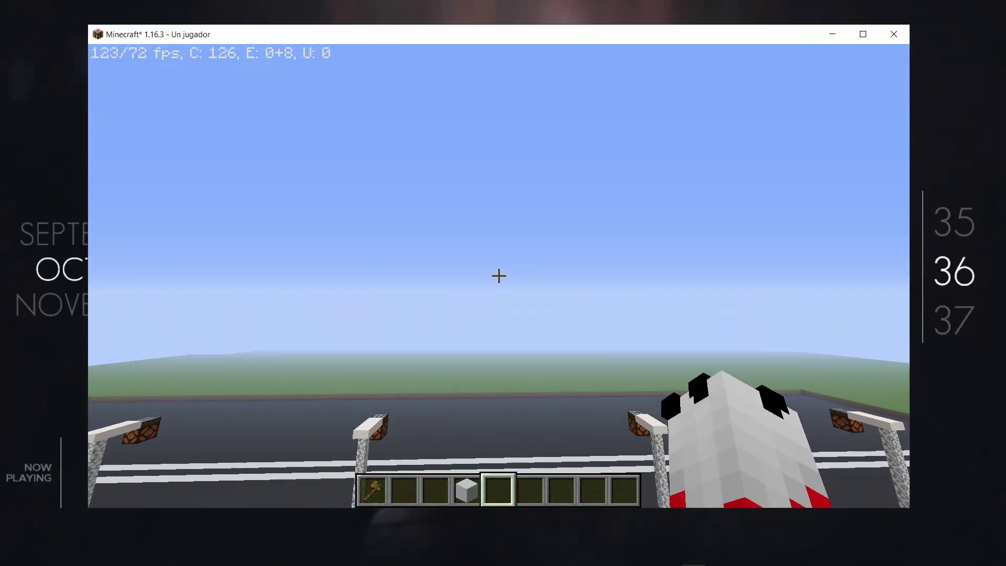
pyautogui.press('F5')
pyautogui.press('F5')
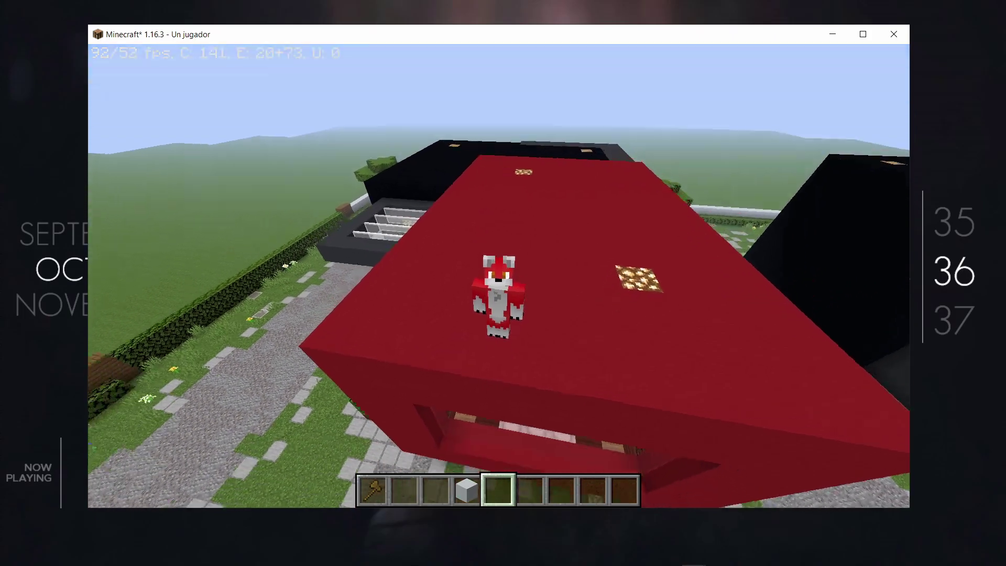